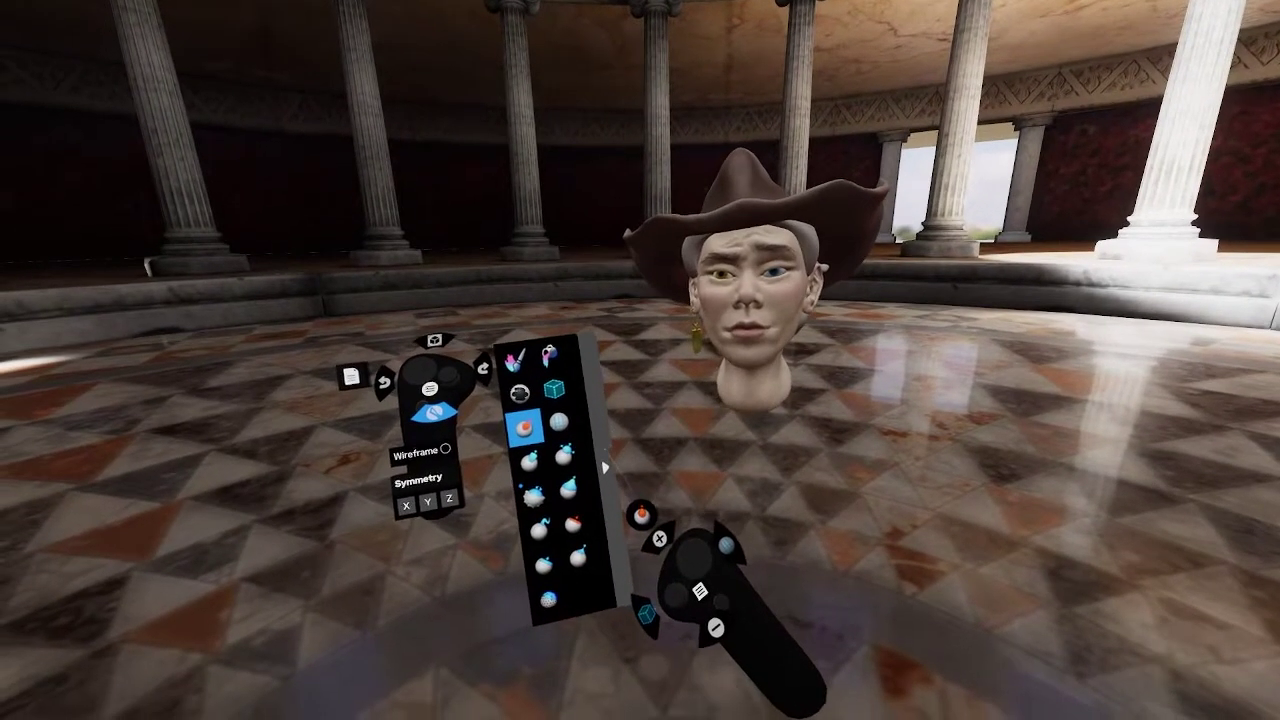
Open the Standard brush's settings, switch to the Clay brush and bring it up to the hatted head
click(600, 479)
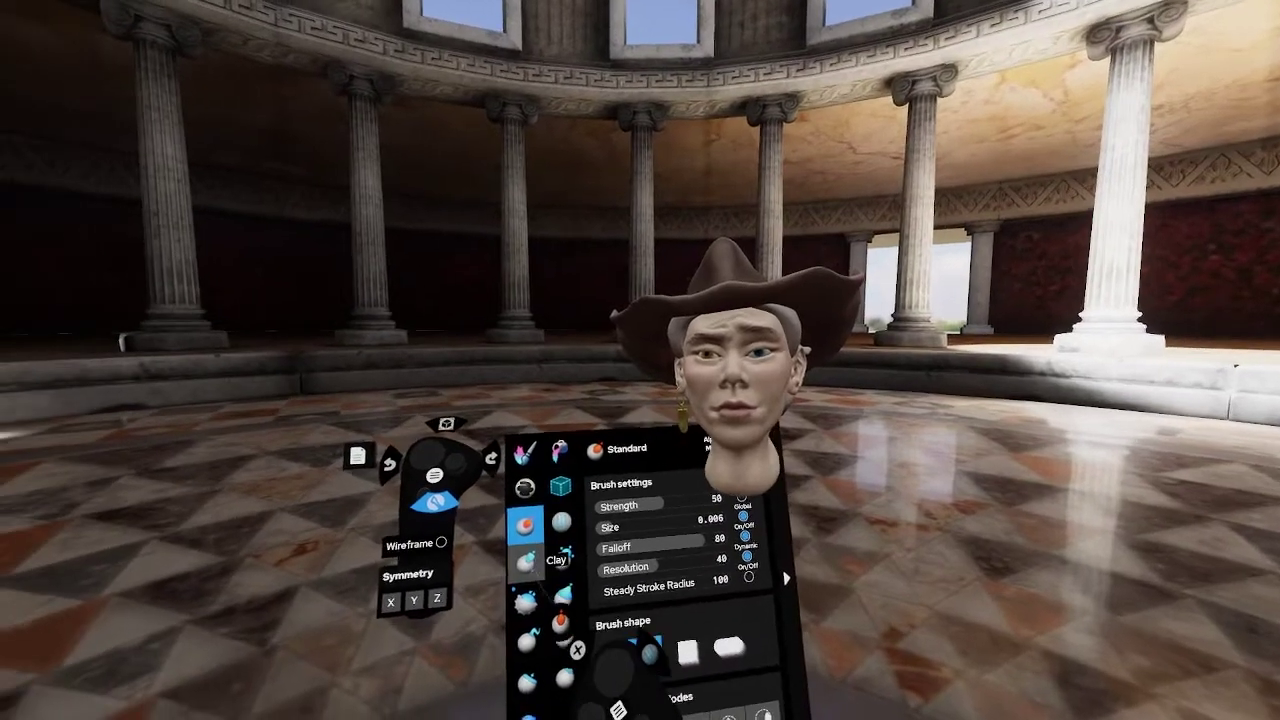
click(533, 567)
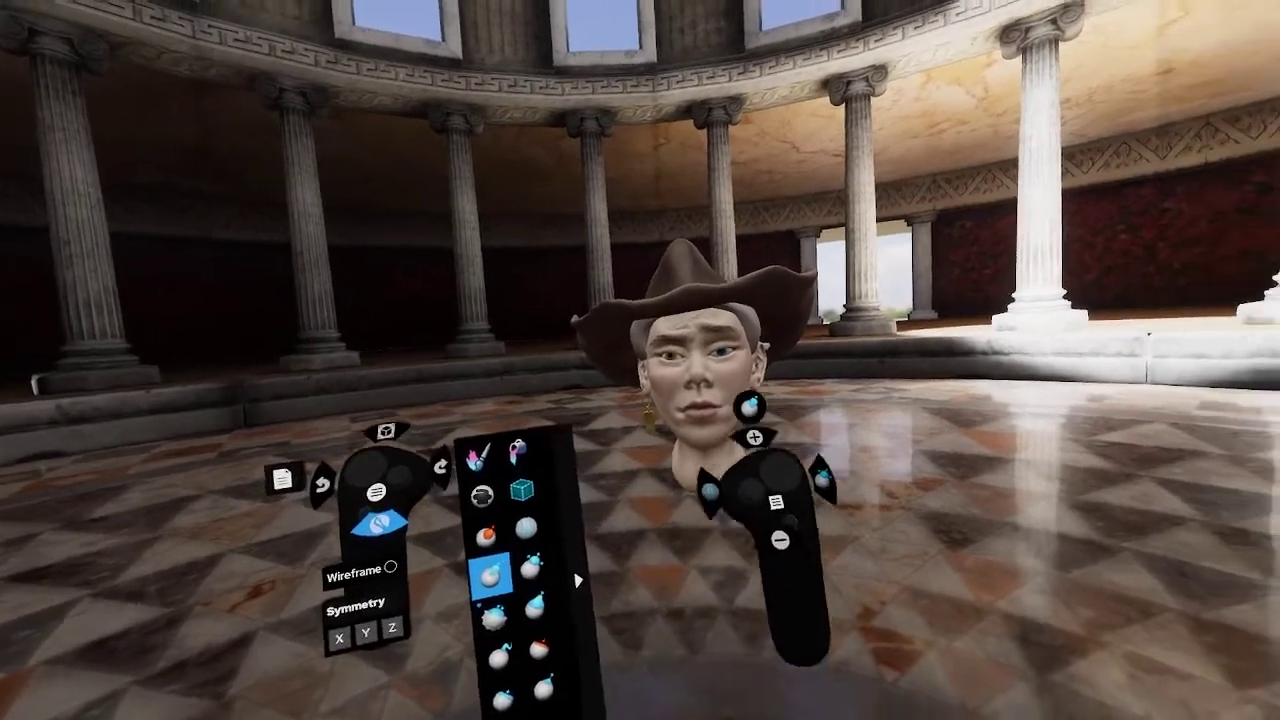
drag(751, 406, 676, 456)
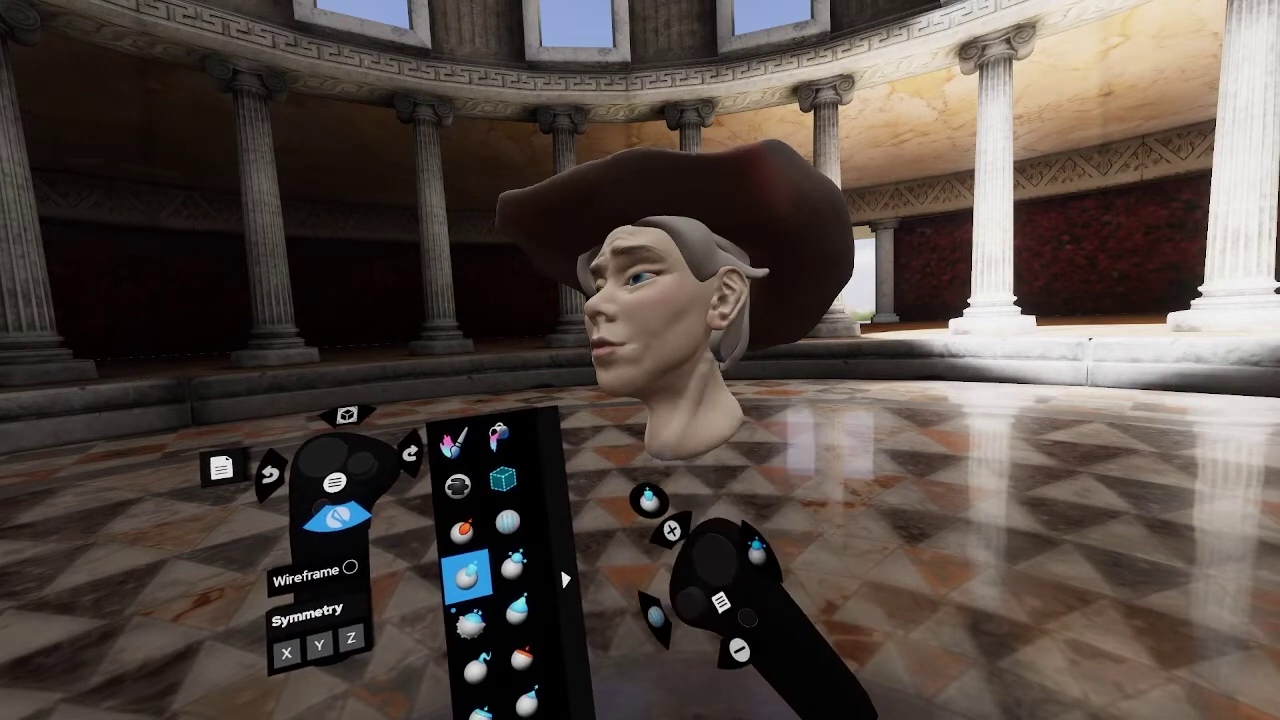
Examine the hatted head's face, ears and hat brim from both sides
key(Left)
key(Left)
drag(705, 402, 680, 440)
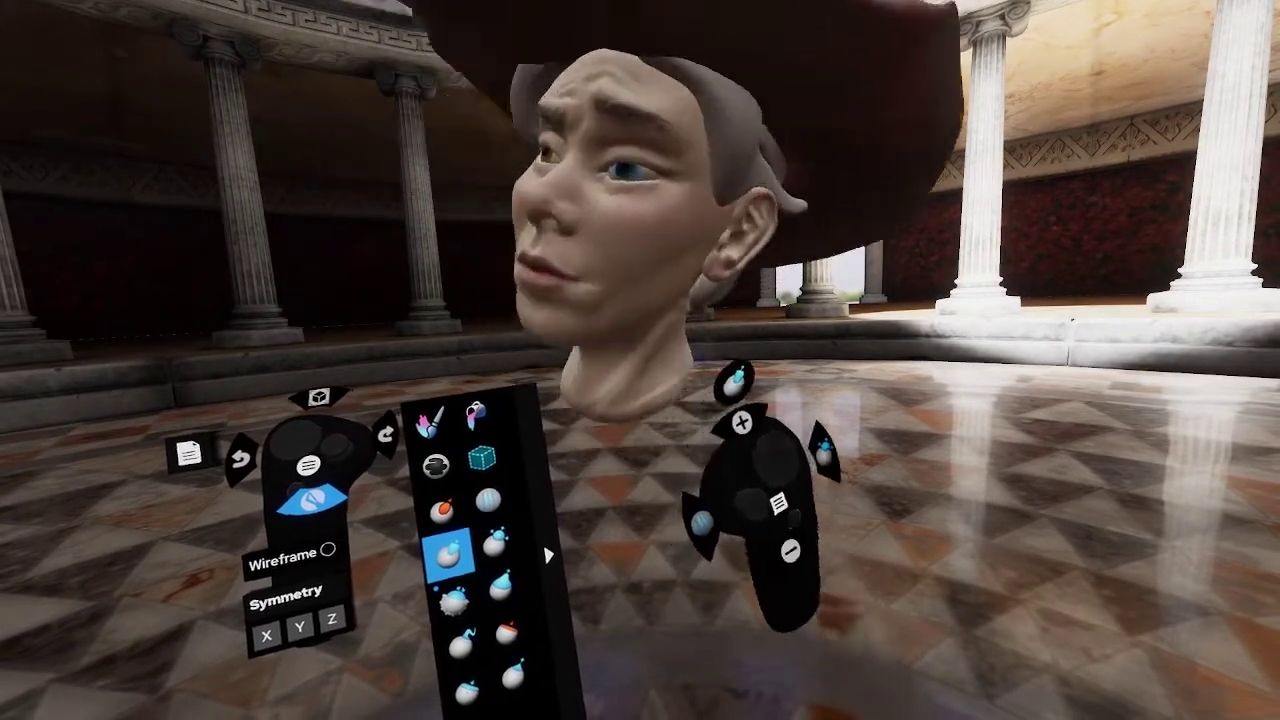
mouse_move(699, 416)
mouse_down()
mouse_move(660, 479)
mouse_move(703, 446)
mouse_move(701, 428)
mouse_up()
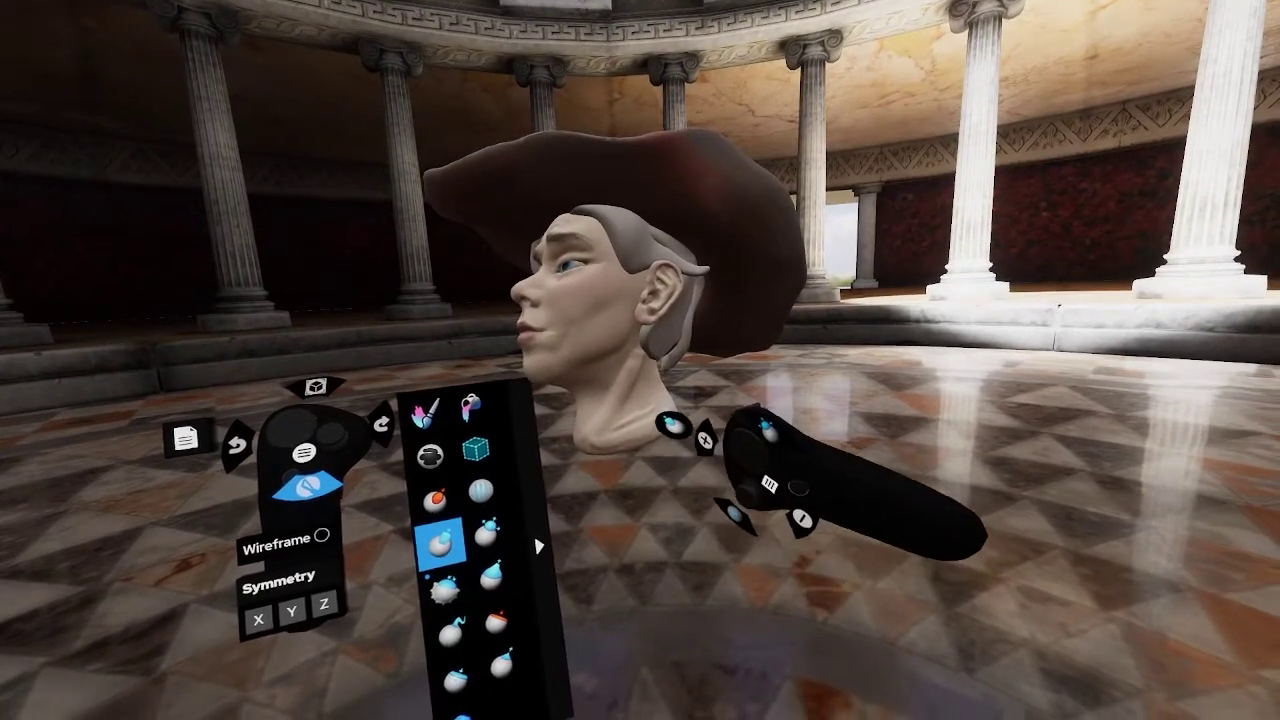
mouse_move(673, 425)
mouse_down()
mouse_move(646, 418)
mouse_move(668, 438)
mouse_up()
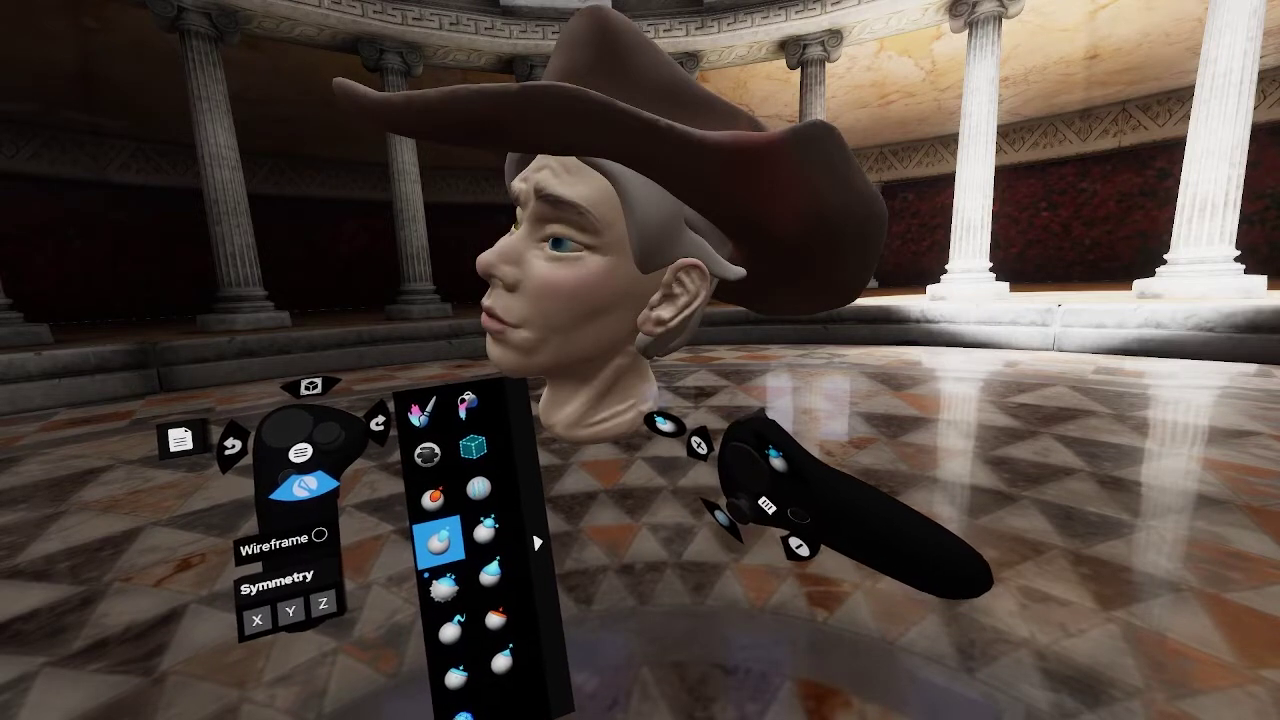
mouse_move(662, 425)
mouse_down()
mouse_move(611, 463)
mouse_move(760, 441)
mouse_move(748, 411)
mouse_move(711, 394)
mouse_move(742, 418)
mouse_up()
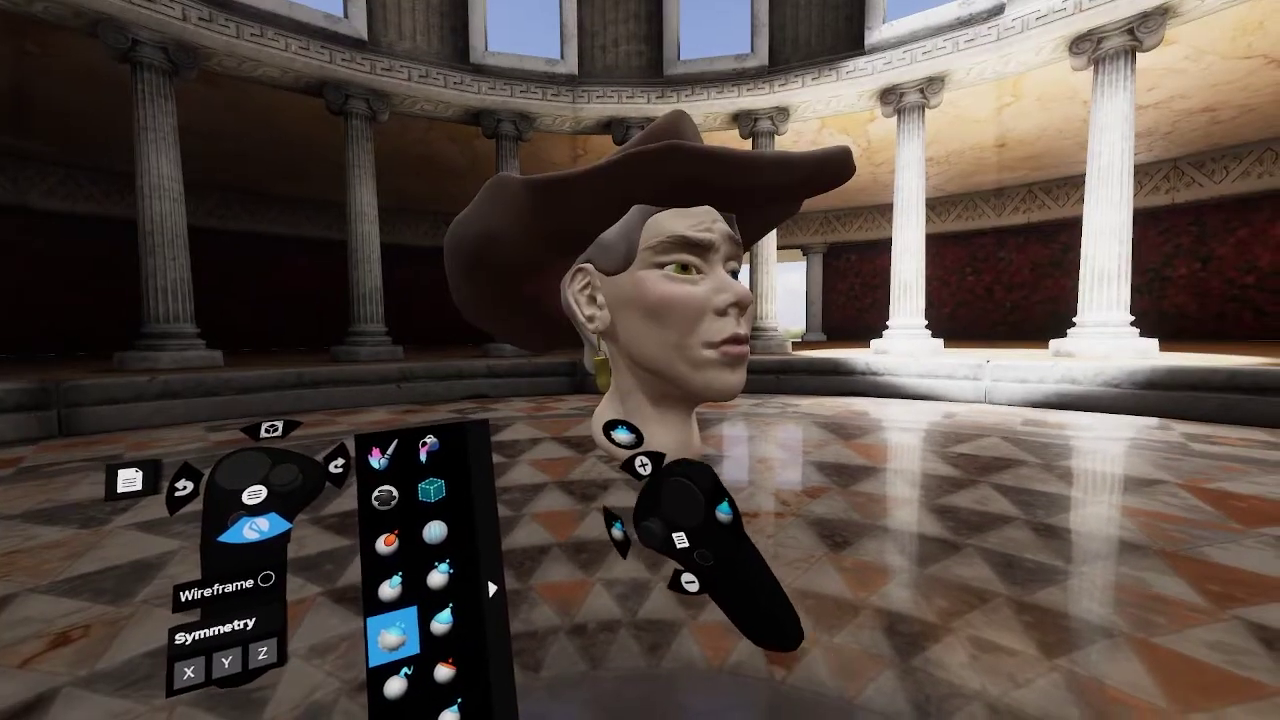
key(Left)
key(Left)
Return to the Standard brush and examine the head from the side and from below
click(494, 494)
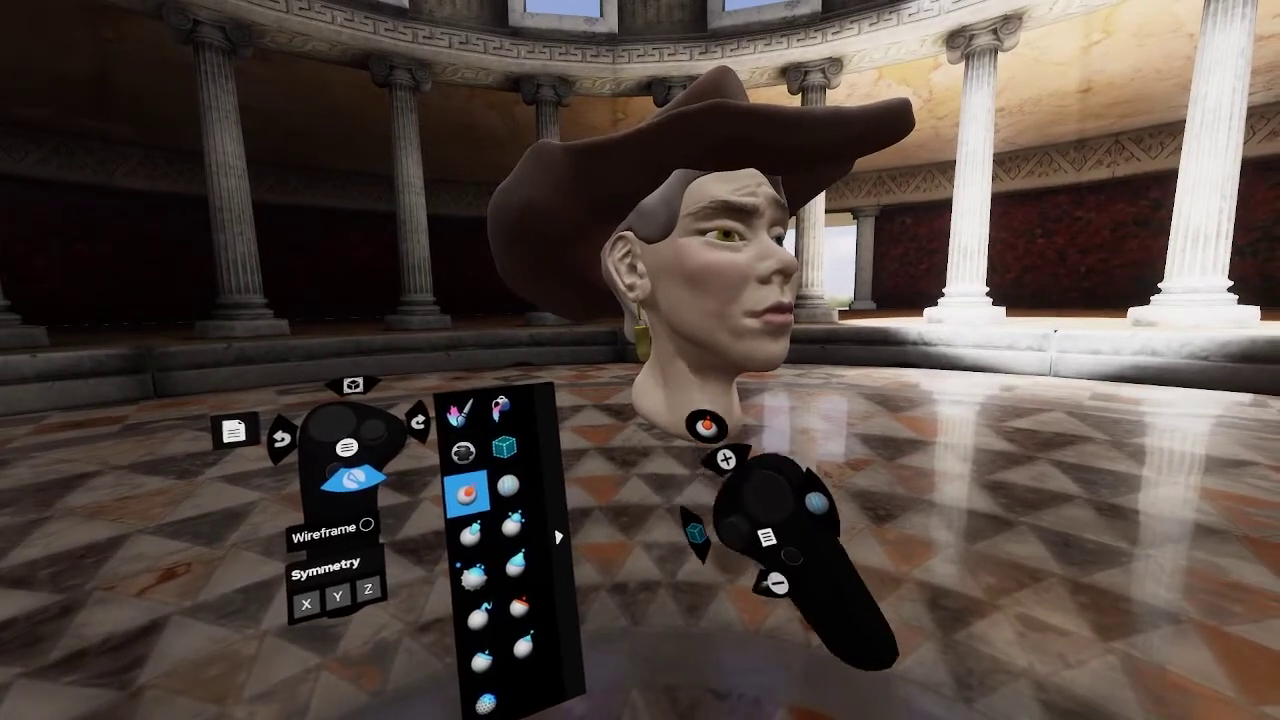
key(Right)
key(Left)
mouse_move(691, 411)
mouse_down()
mouse_move(681, 452)
mouse_move(680, 440)
mouse_up()
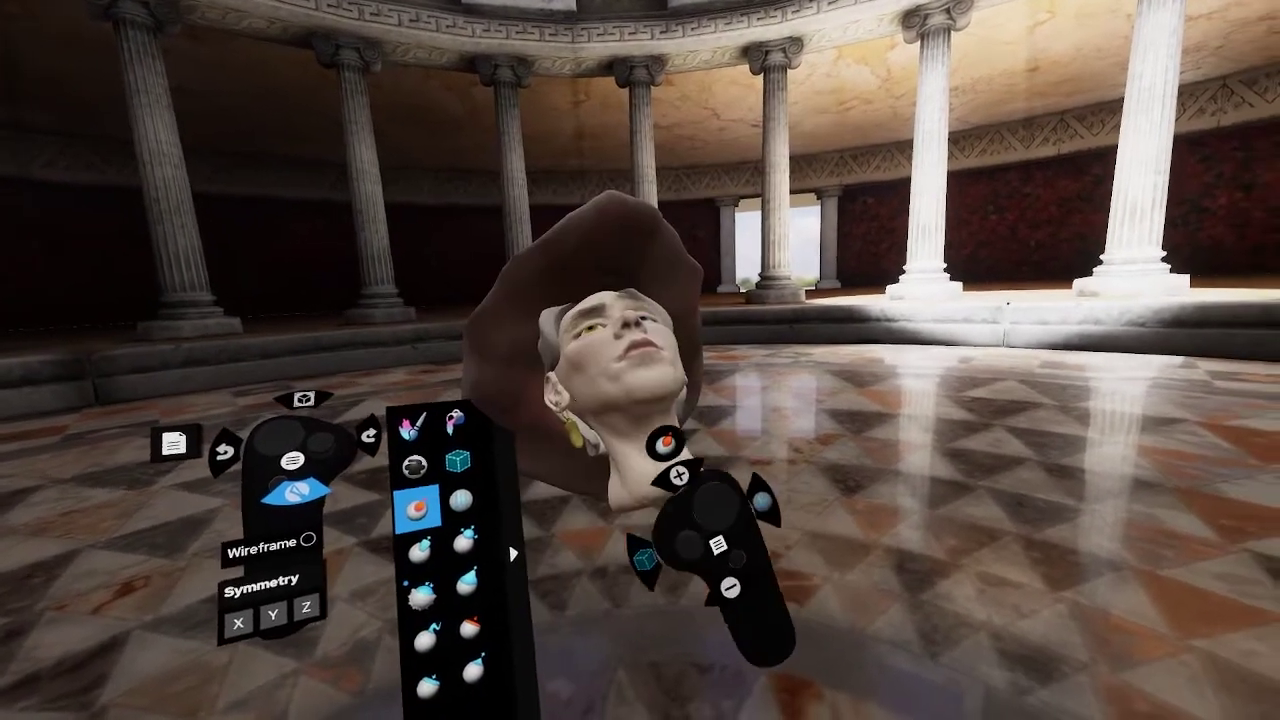
key(alt)
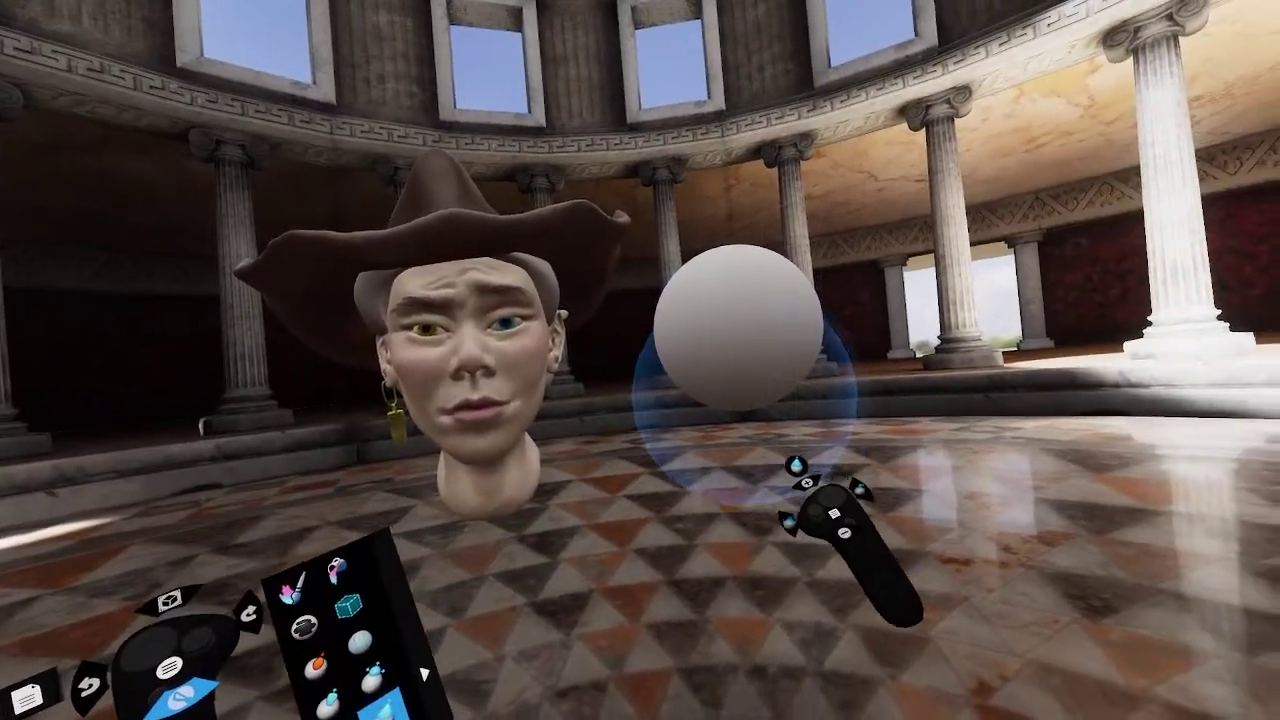
Deform the white sphere beside the head with the Move brush and activate the Standard brush
drag(746, 388, 746, 451)
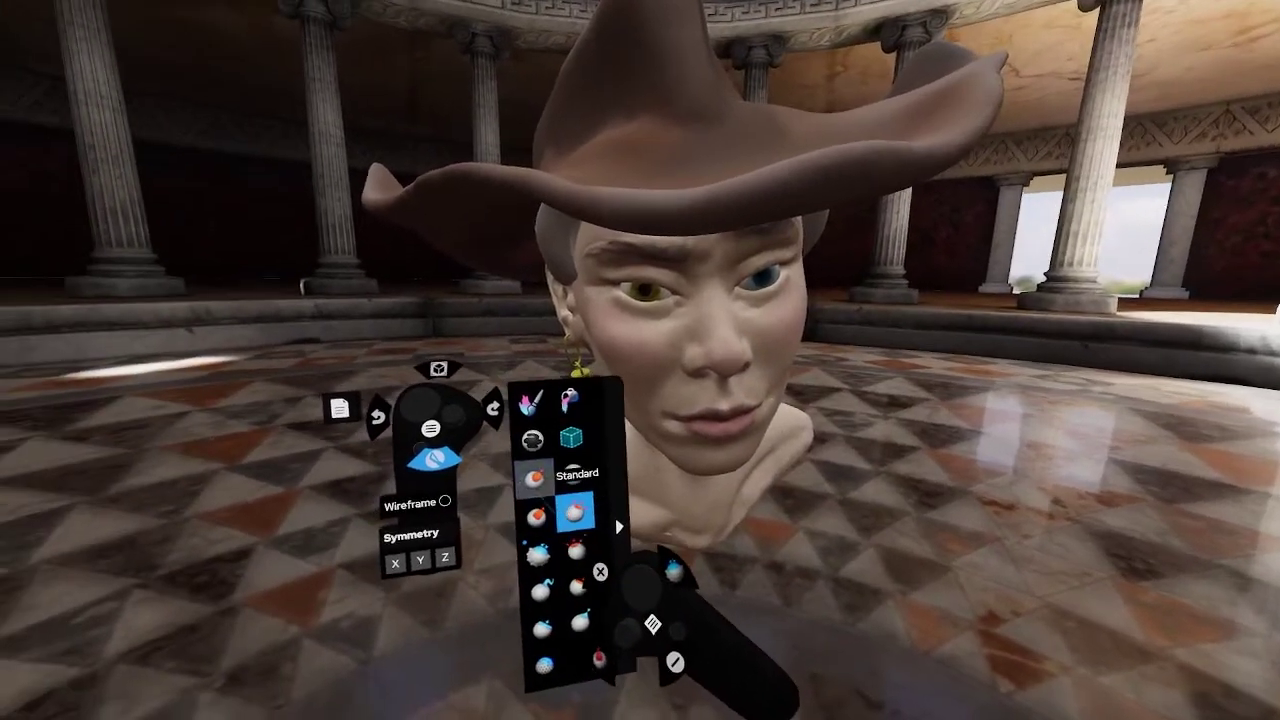
click(534, 480)
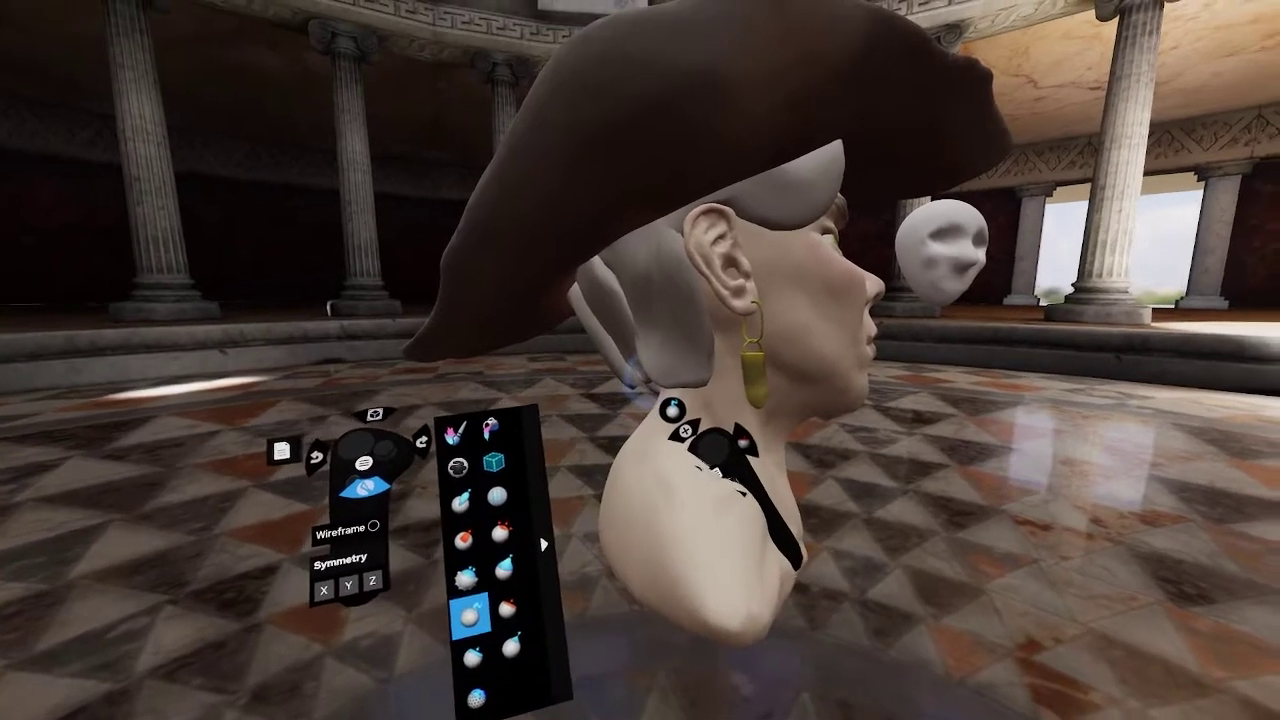
Pull a long tapering hair strand out from behind the neck, around the shoulder, and switch to another sculpting brush
drag(671, 408, 785, 510)
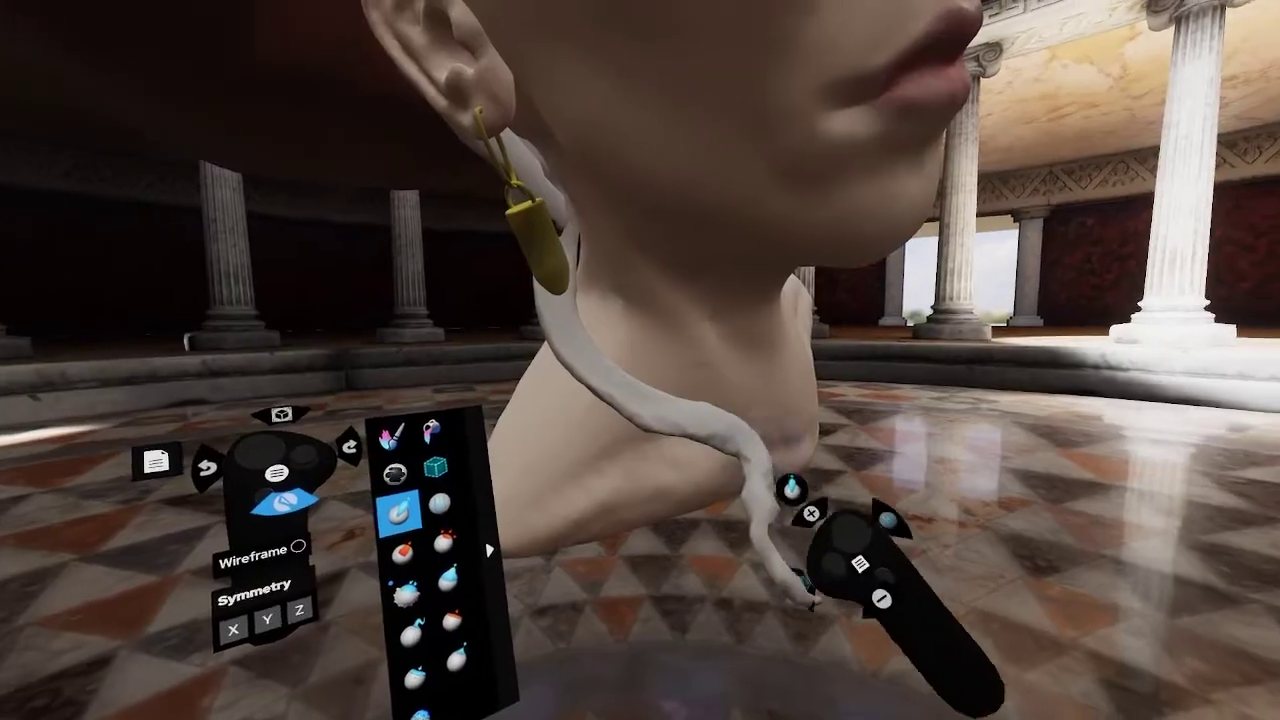
mouse_move(791, 497)
mouse_down()
mouse_move(734, 446)
mouse_move(603, 417)
mouse_up()
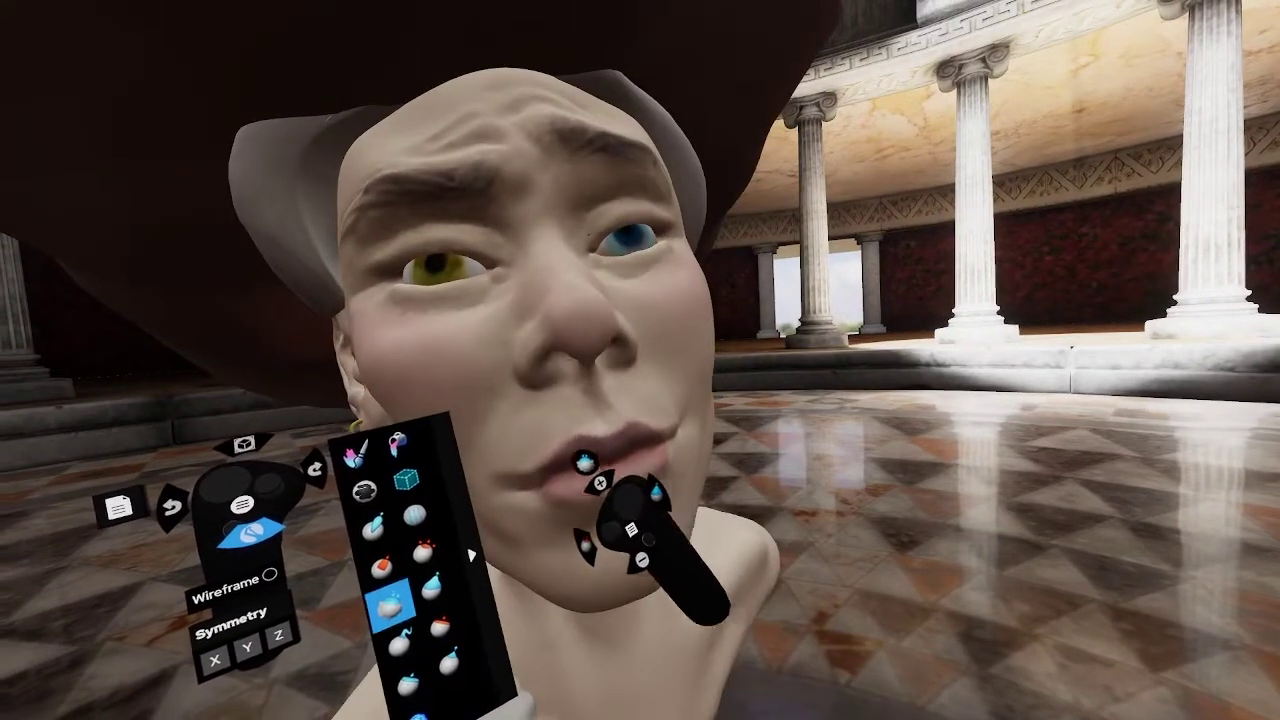
click(449, 660)
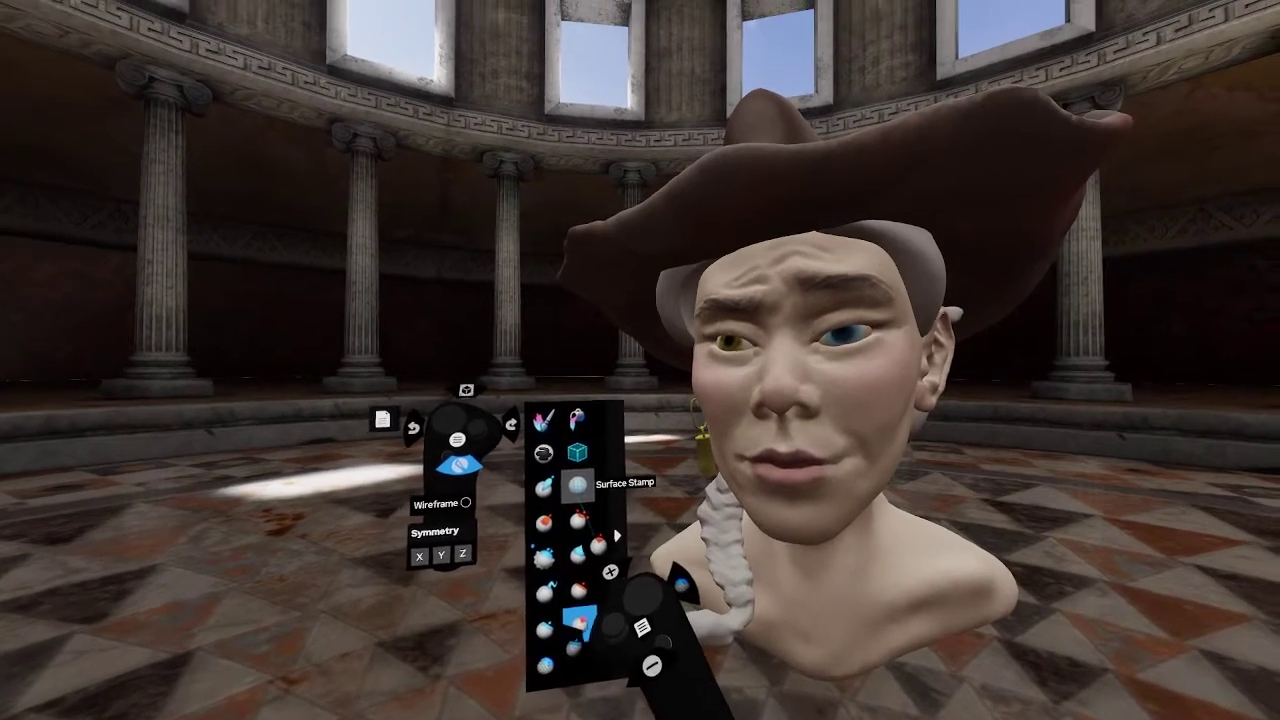
Activate the Surface Stamp brush, show its settings and choose the scattered-dots alpha
click(572, 485)
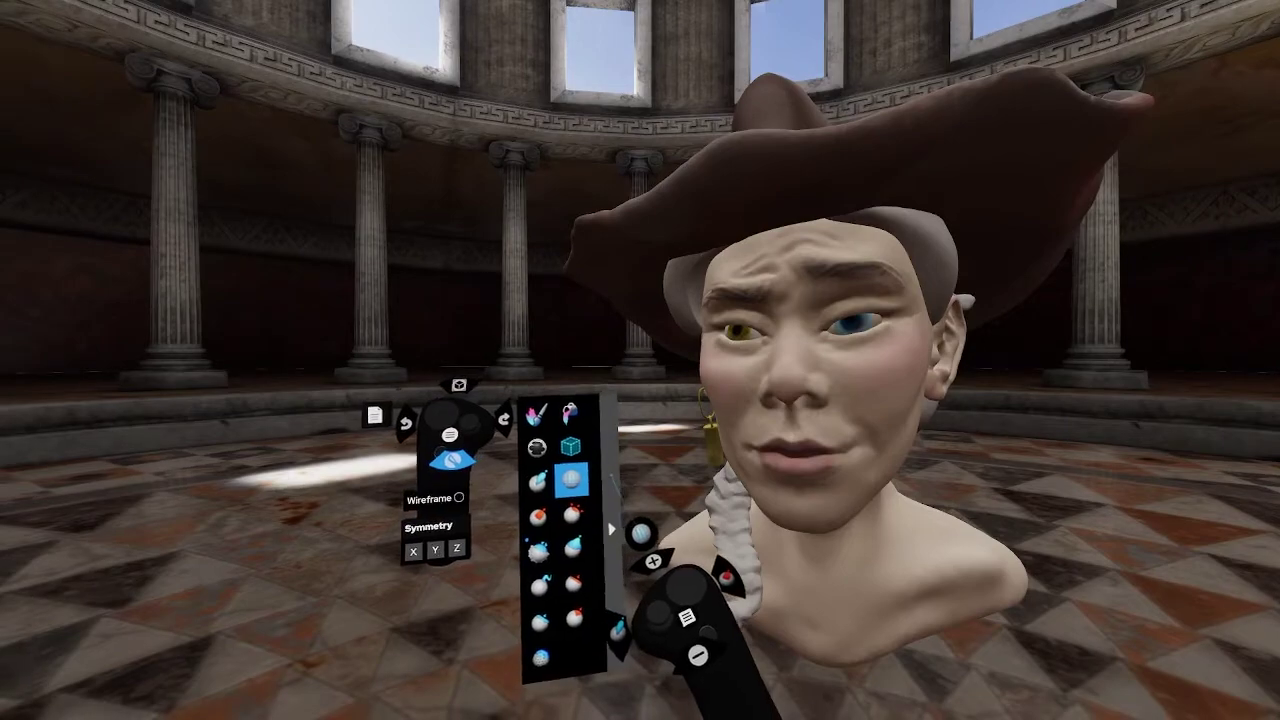
click(612, 520)
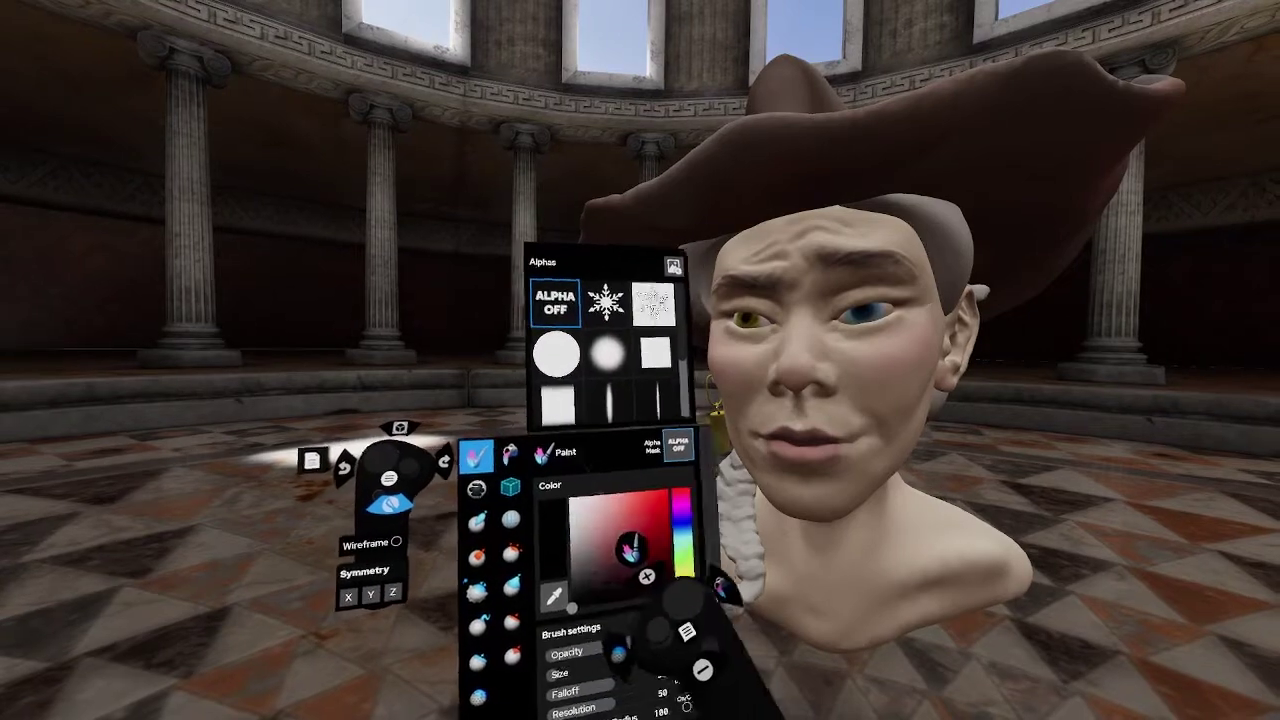
click(516, 523)
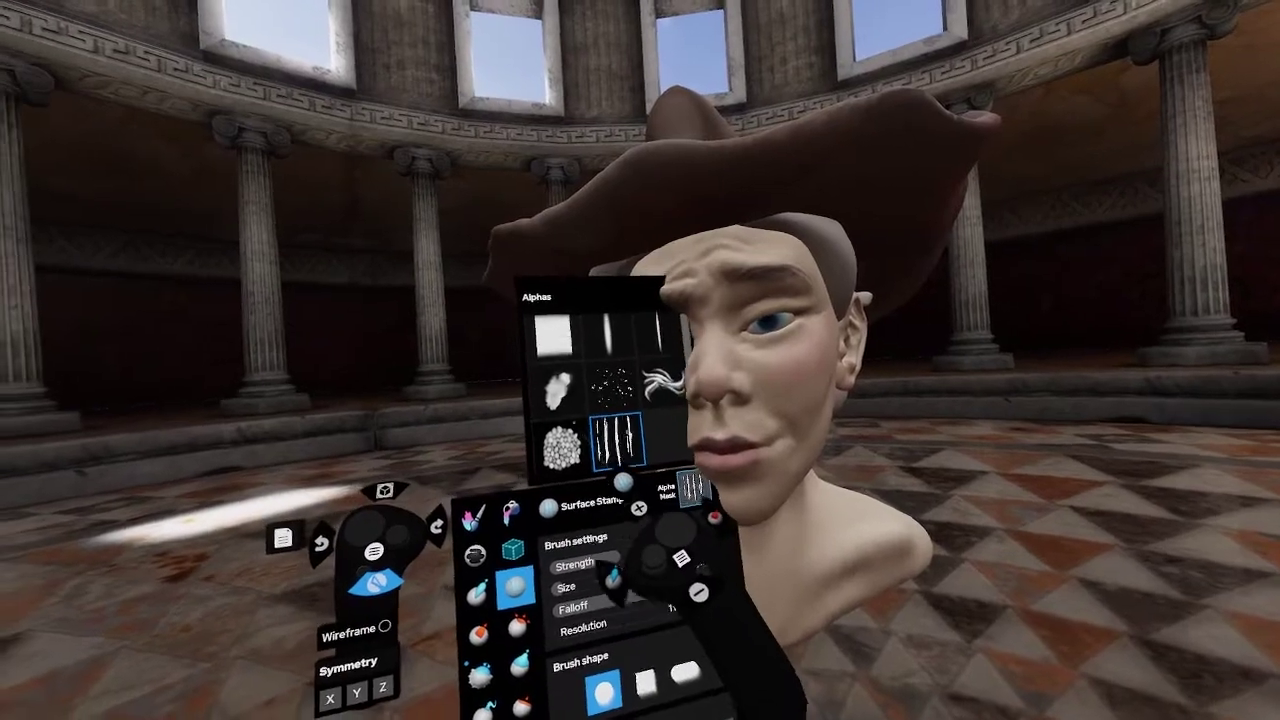
click(557, 393)
click(612, 388)
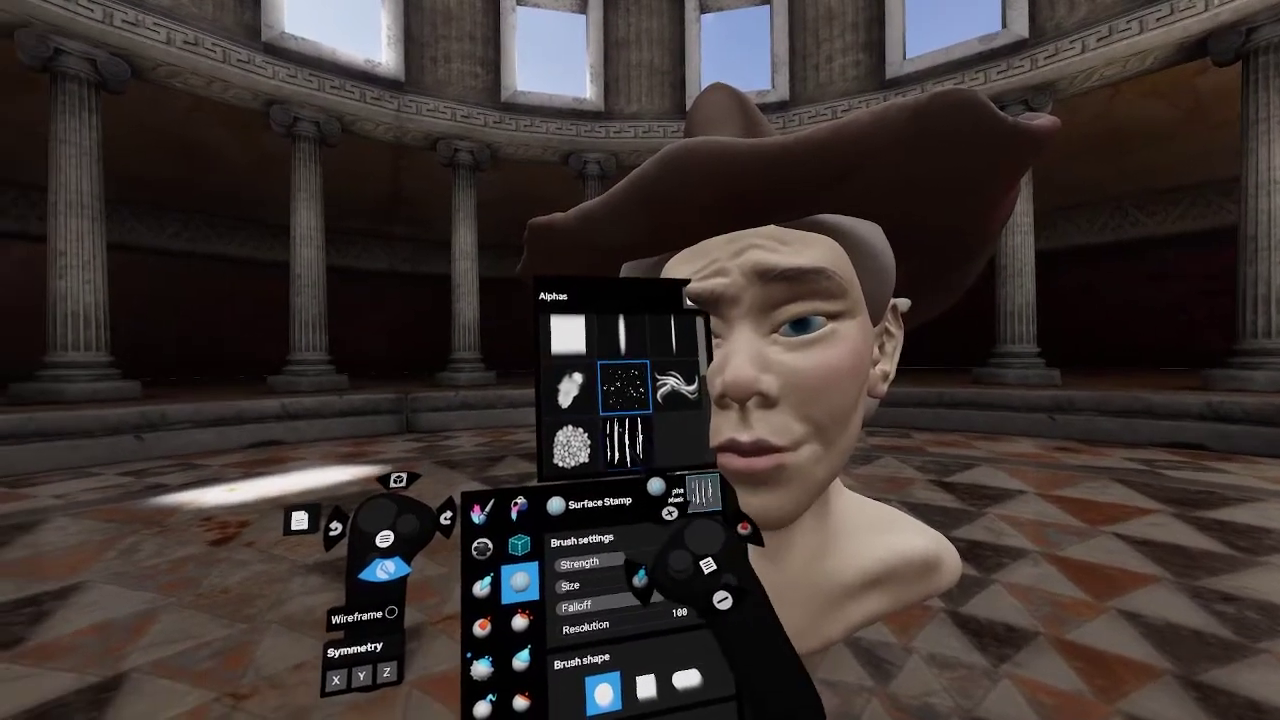
Set the Surface Stamp brush size to 0.024
mouse_move(815, 380)
middle_down()
mouse_move(734, 457)
mouse_move(723, 452)
middle_up()
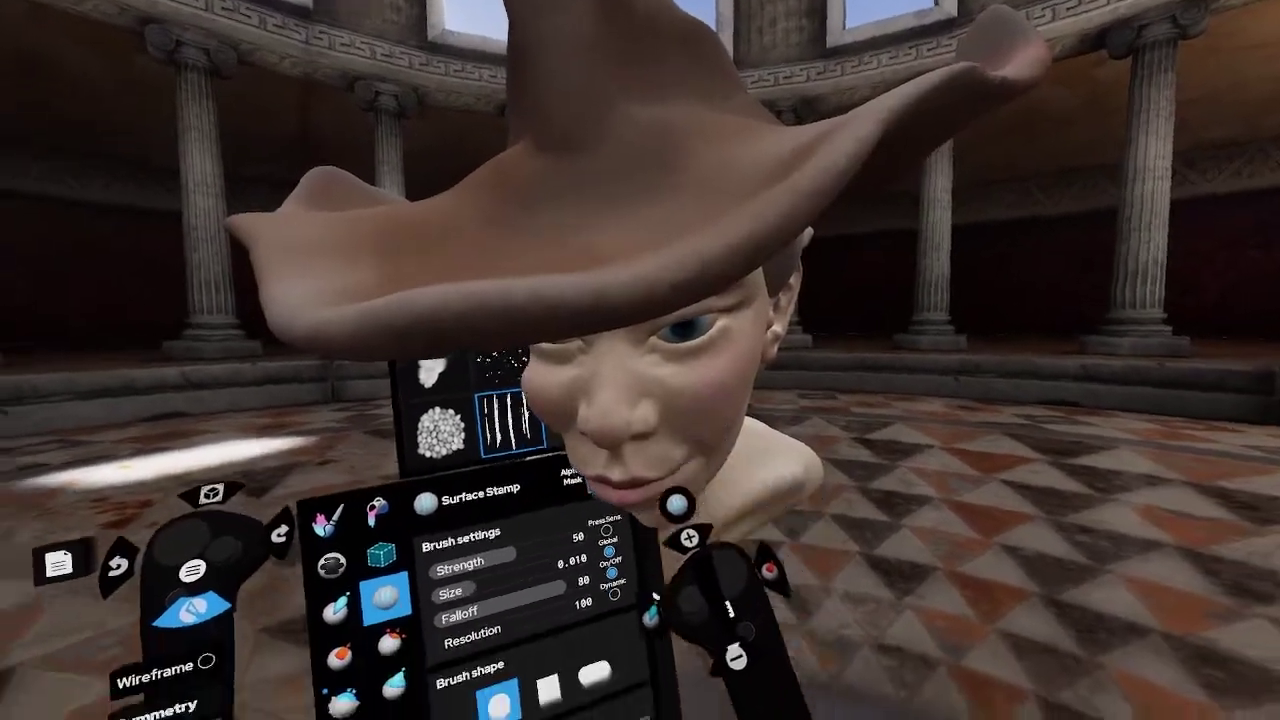
scroll(720, 423, up, 5)
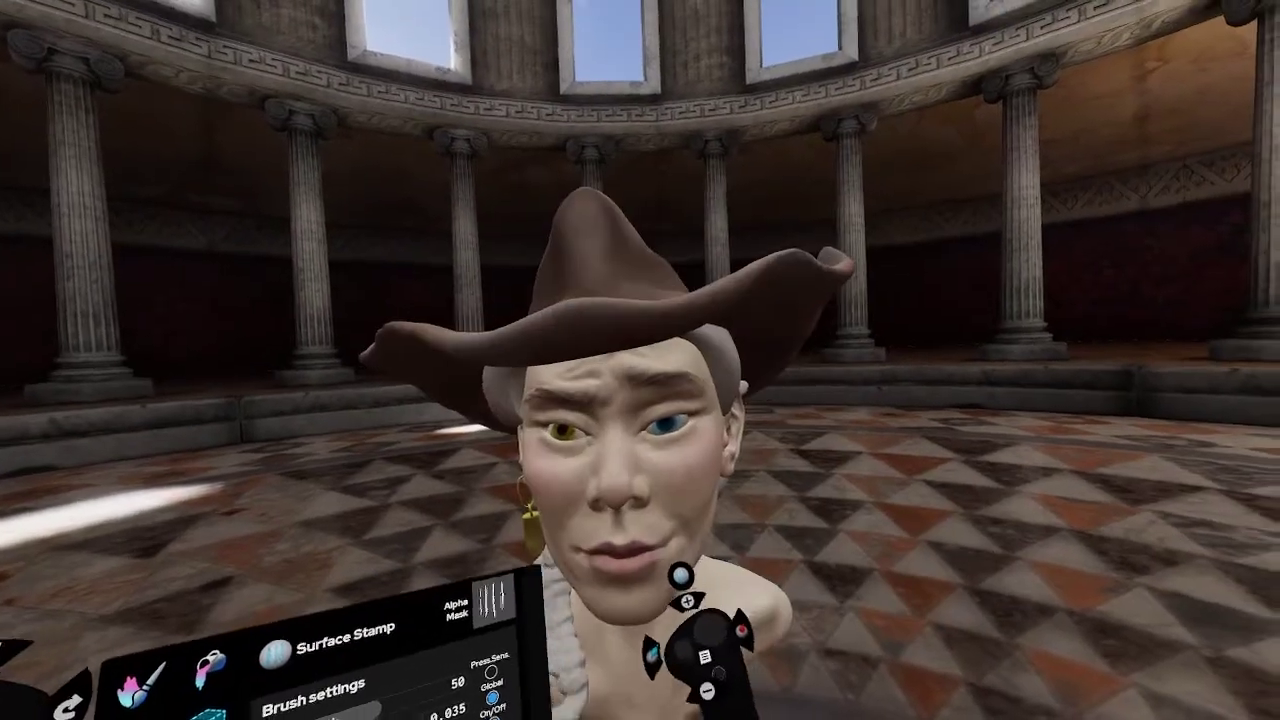
scroll(590, 605, down, 3)
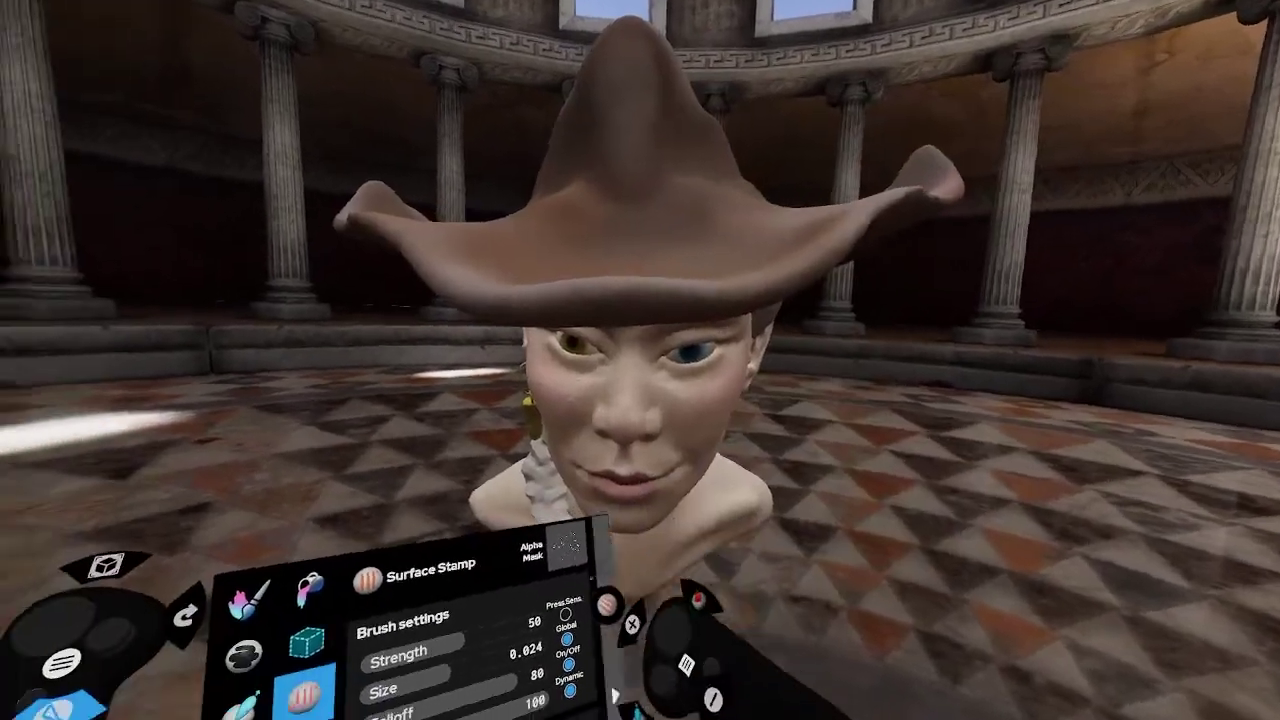
Change the Surface Stamp brush's alpha mask to the vertical scratches pattern
click(567, 548)
click(571, 420)
click(654, 620)
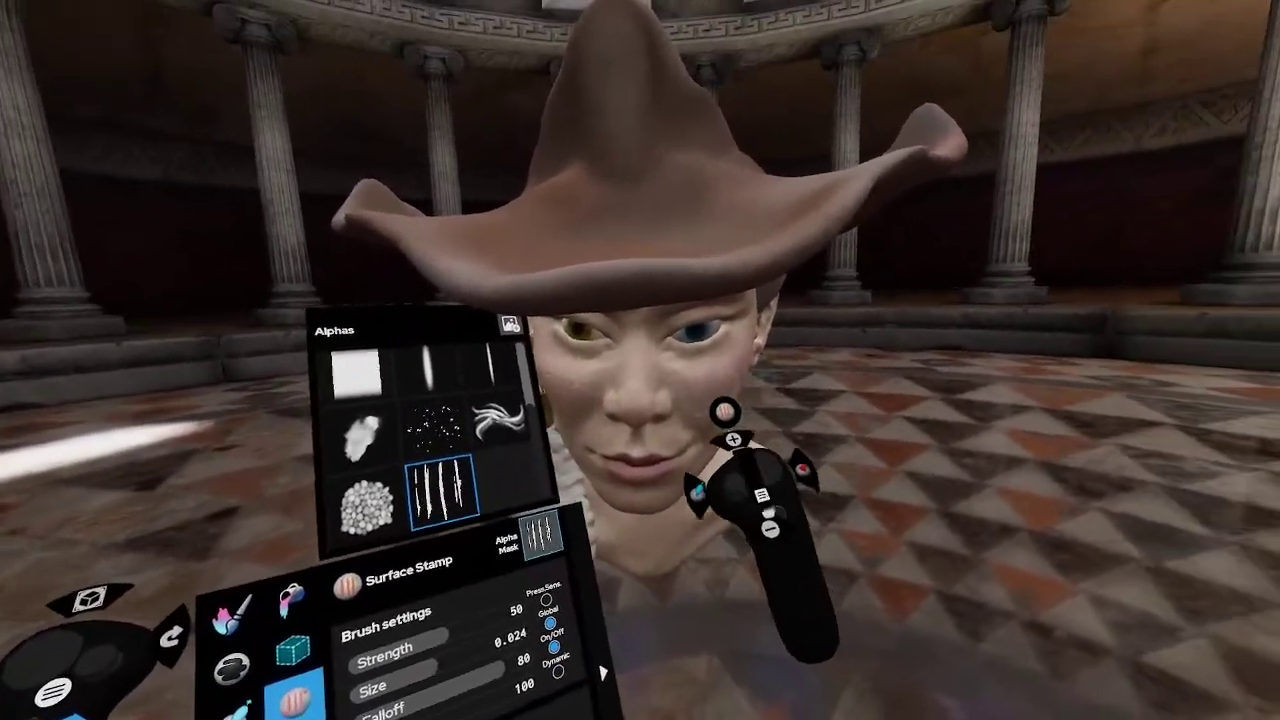
scroll(723, 424, up, 3)
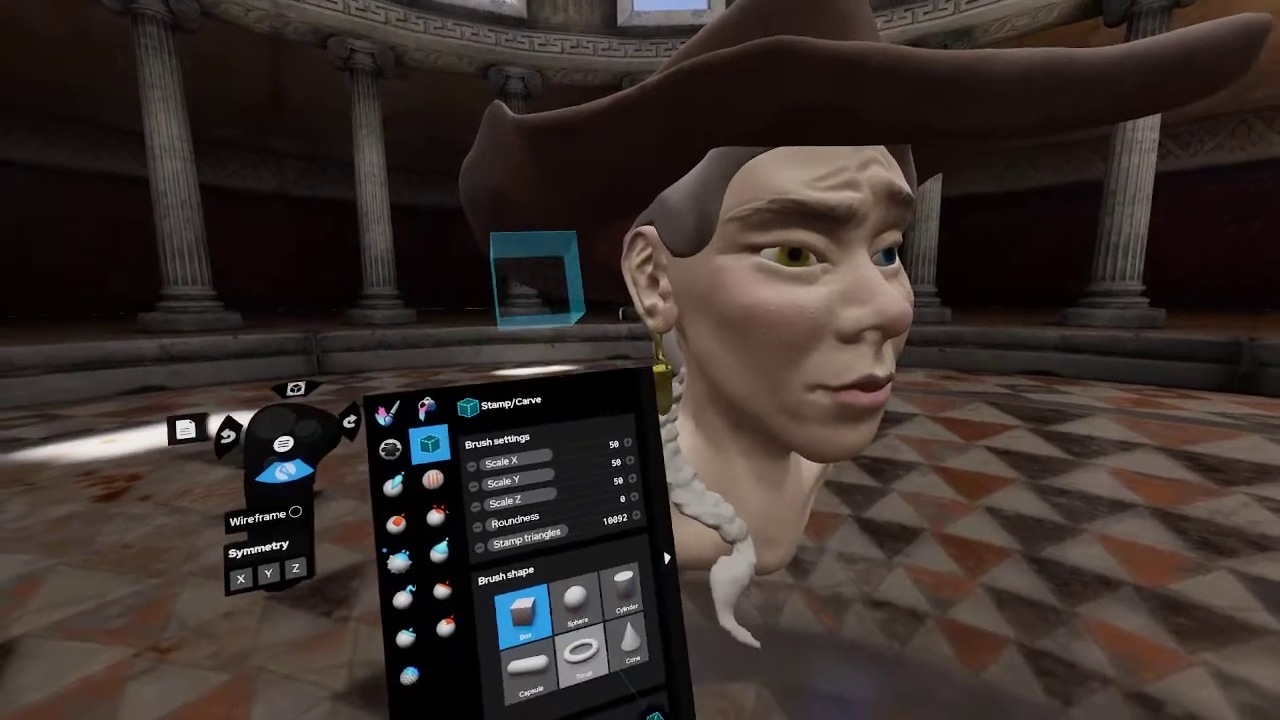
Choose the Torus shape for Stamp/Carve with adjusted scale, and switch to the Move brush
click(592, 642)
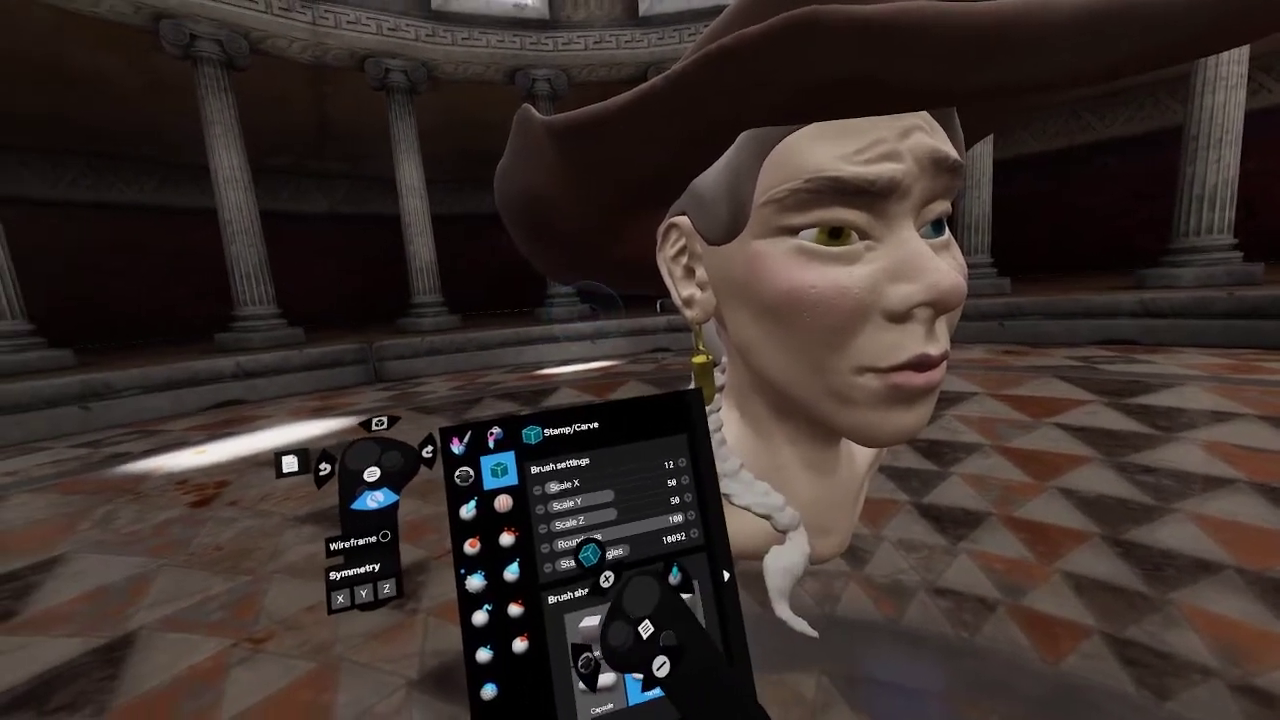
drag(536, 476, 525, 479)
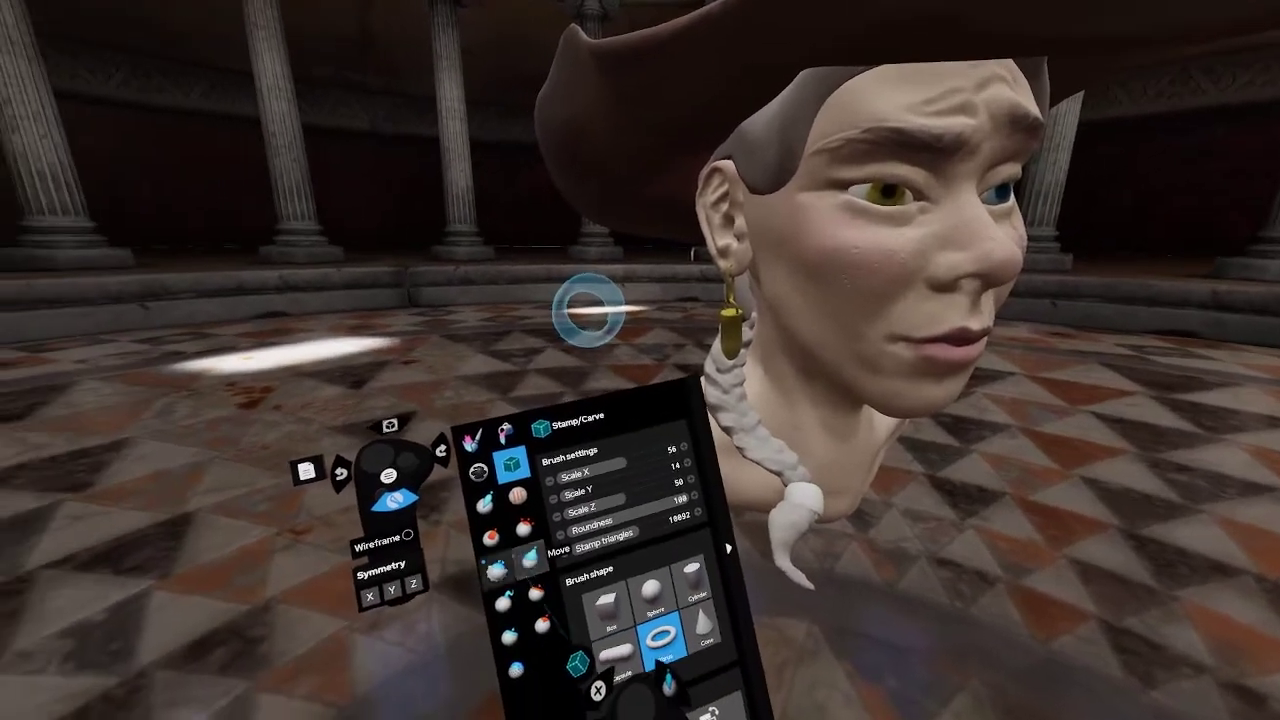
click(531, 561)
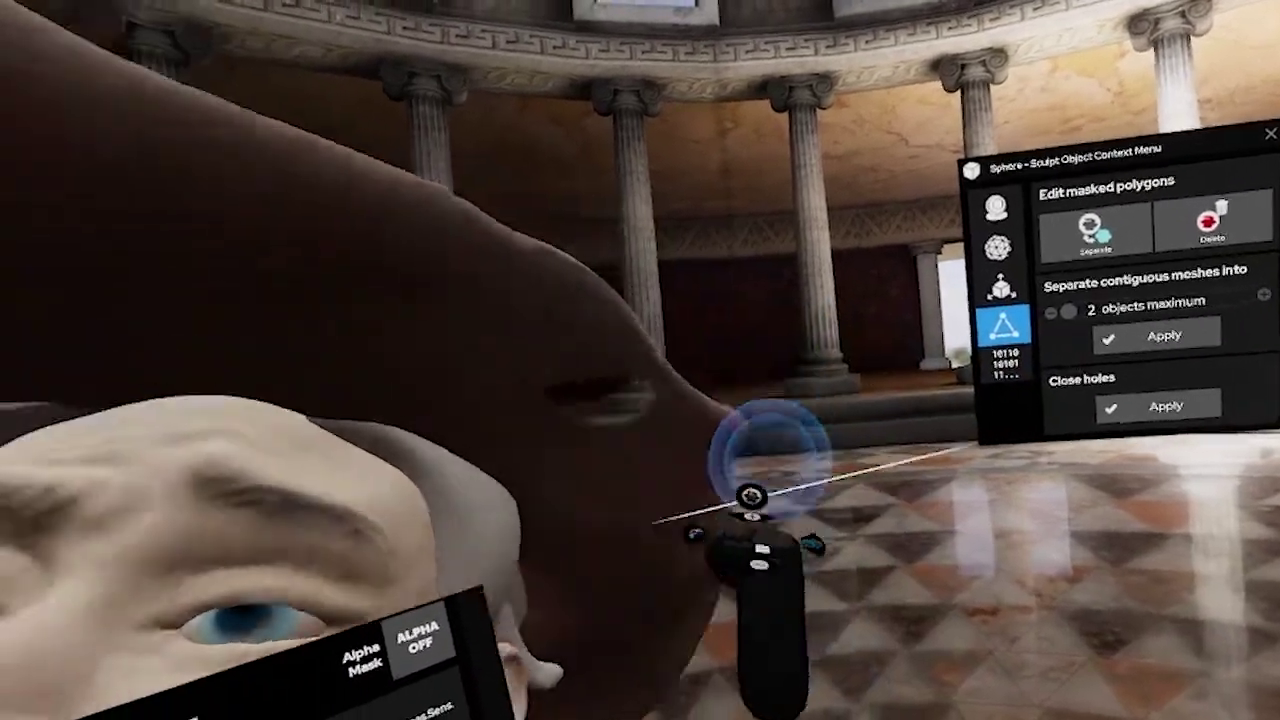
Review the options for editing masked polygons of the sculpt object
mouse_move(770, 458)
mouse_down()
mouse_move(840, 391)
mouse_move(991, 291)
mouse_move(935, 310)
mouse_up()
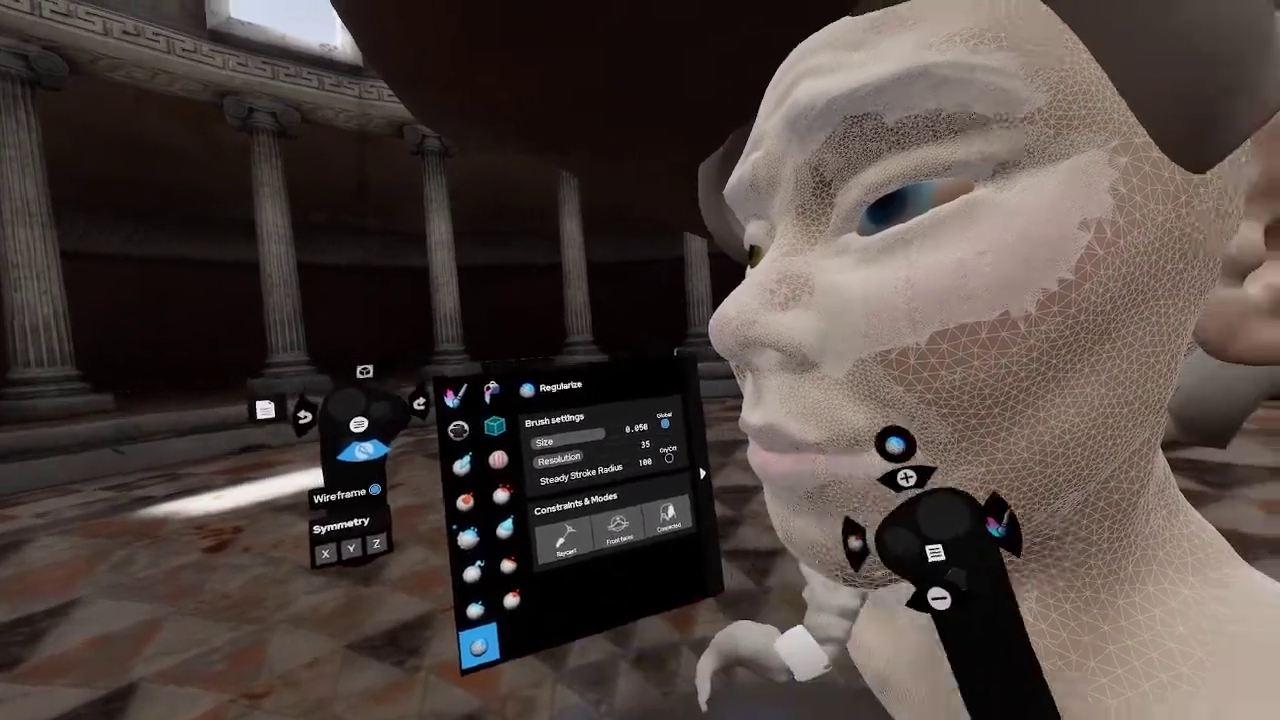
Regularize the mesh on the cheek and set the brush resolution to 100
drag(894, 446, 825, 432)
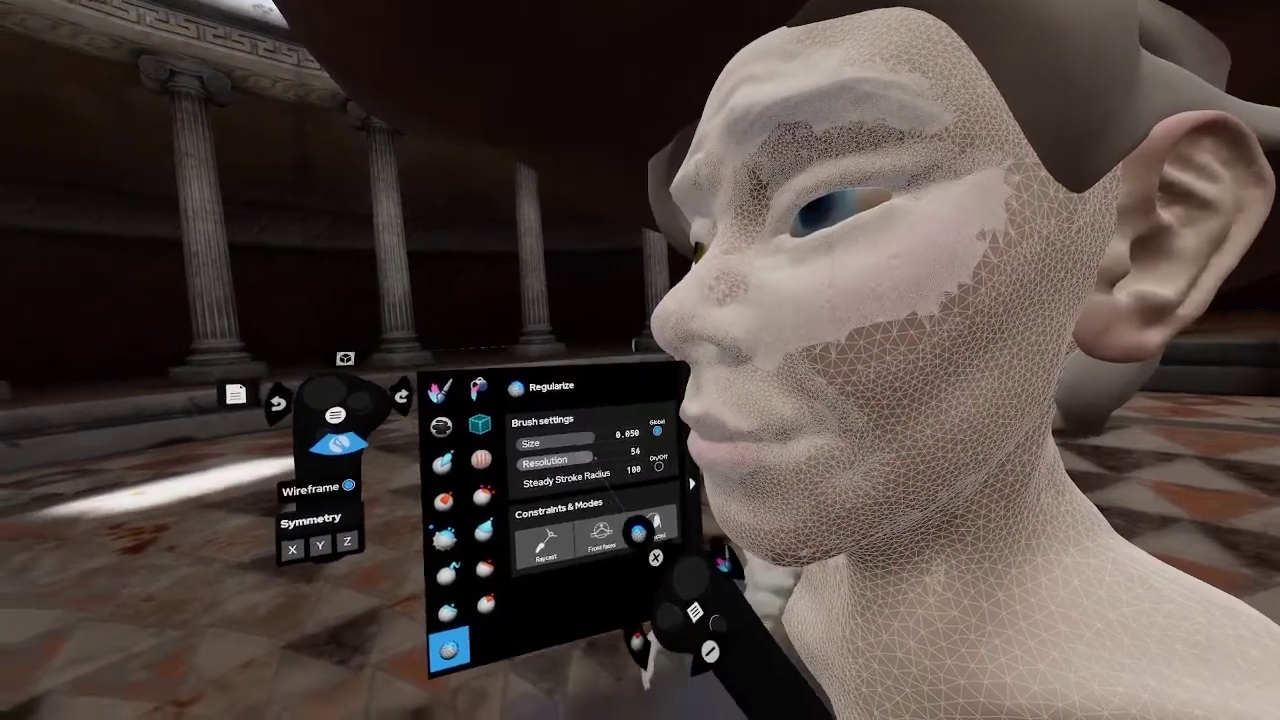
drag(565, 458, 636, 450)
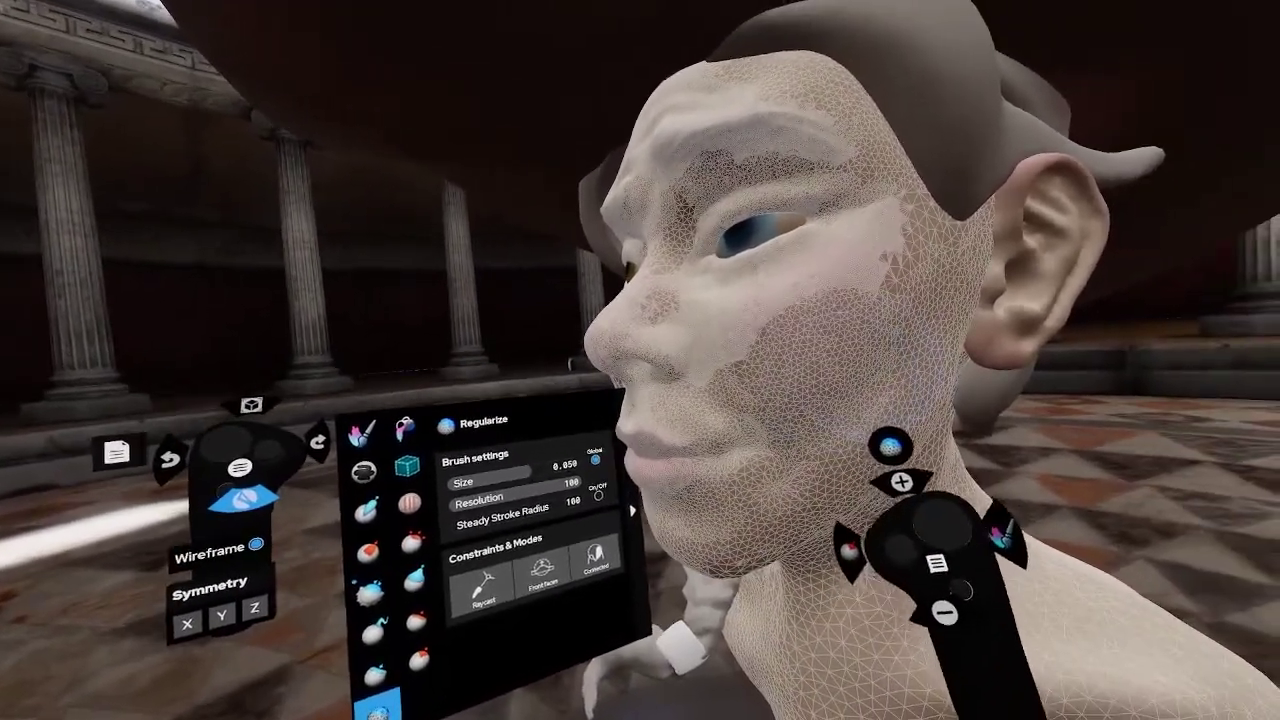
Reduce the Regularize brush size to 0.007 and hide the wireframe
scroll(862, 410, down, 3)
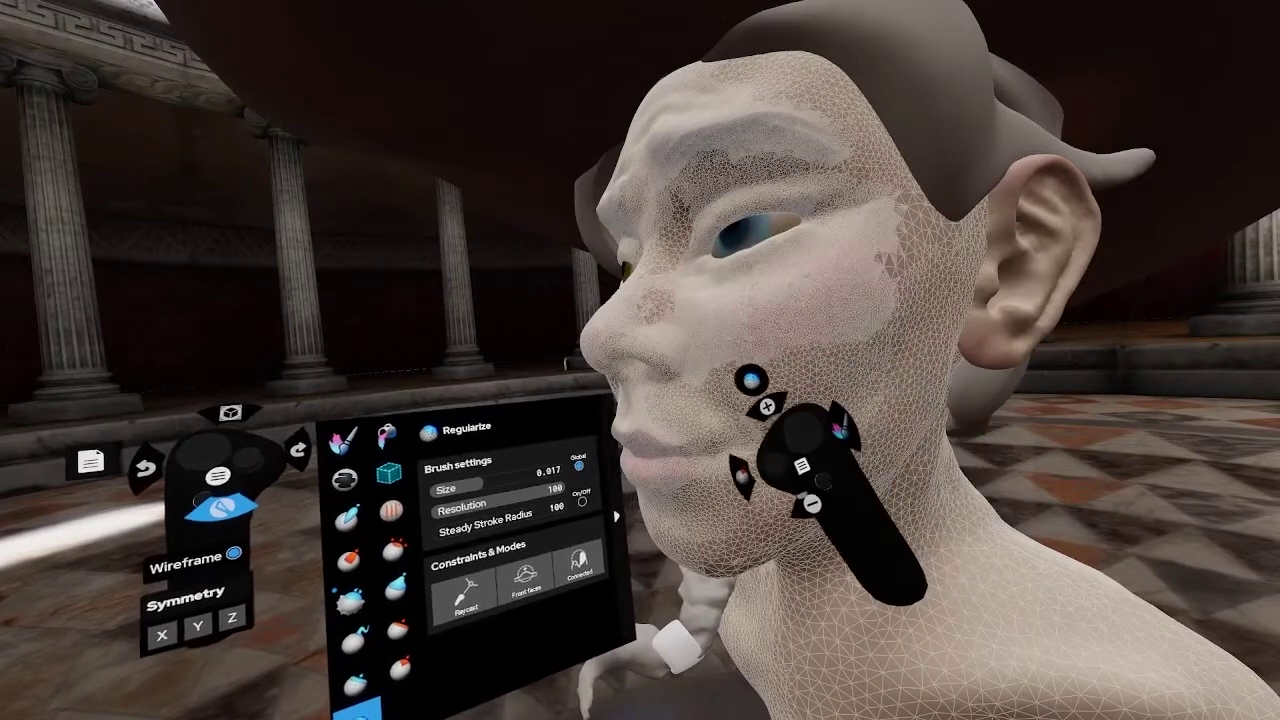
scroll(851, 380, down, 2)
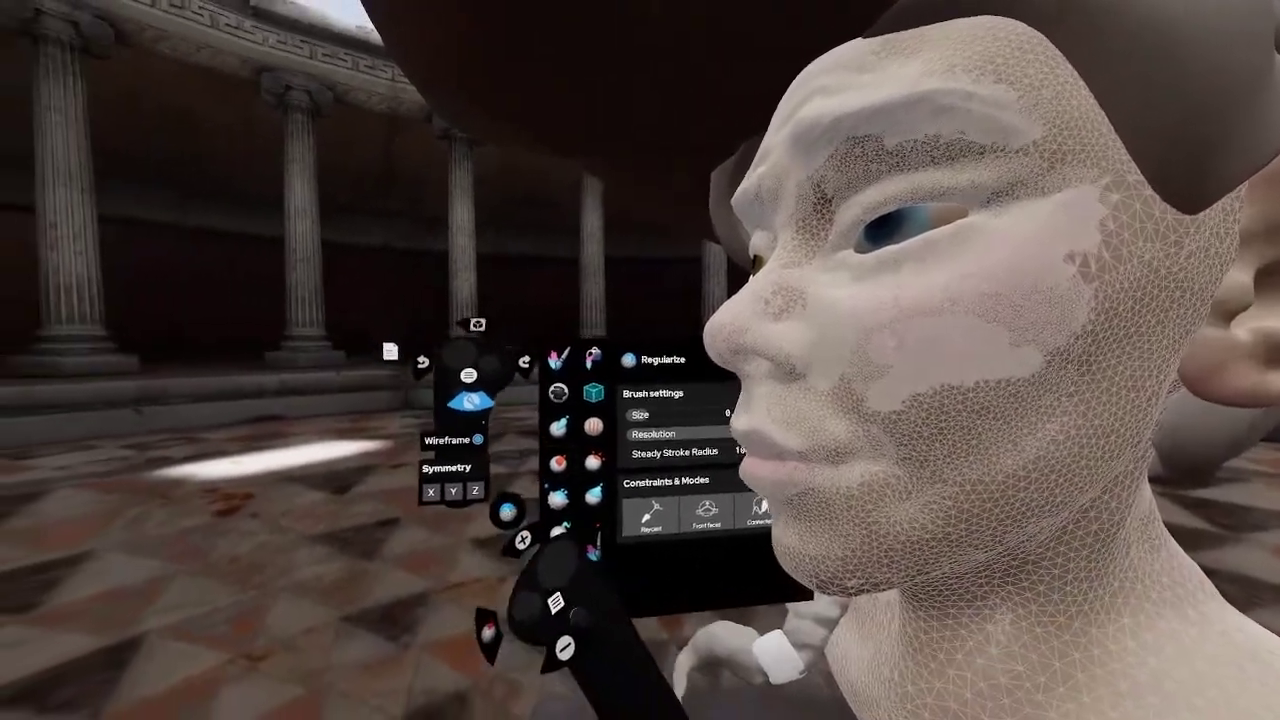
click(481, 440)
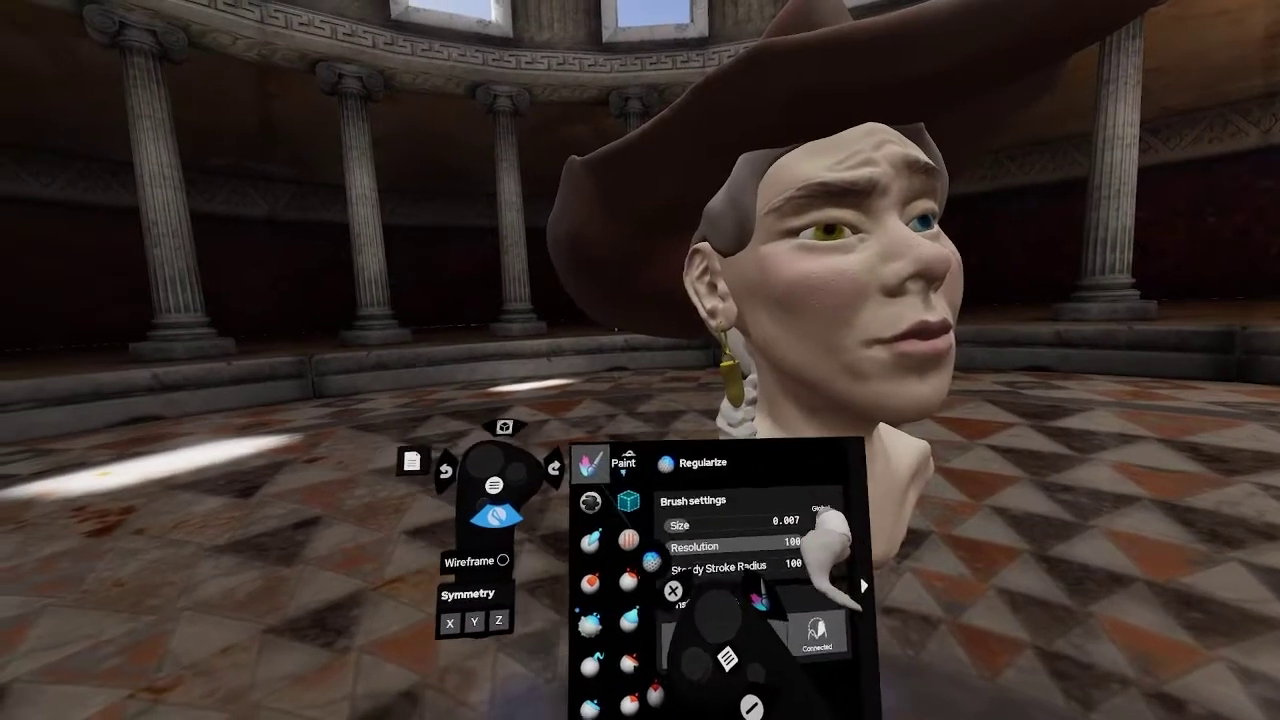
Activate the Paint brush with a rose-red colour and bring it up to the head
click(591, 462)
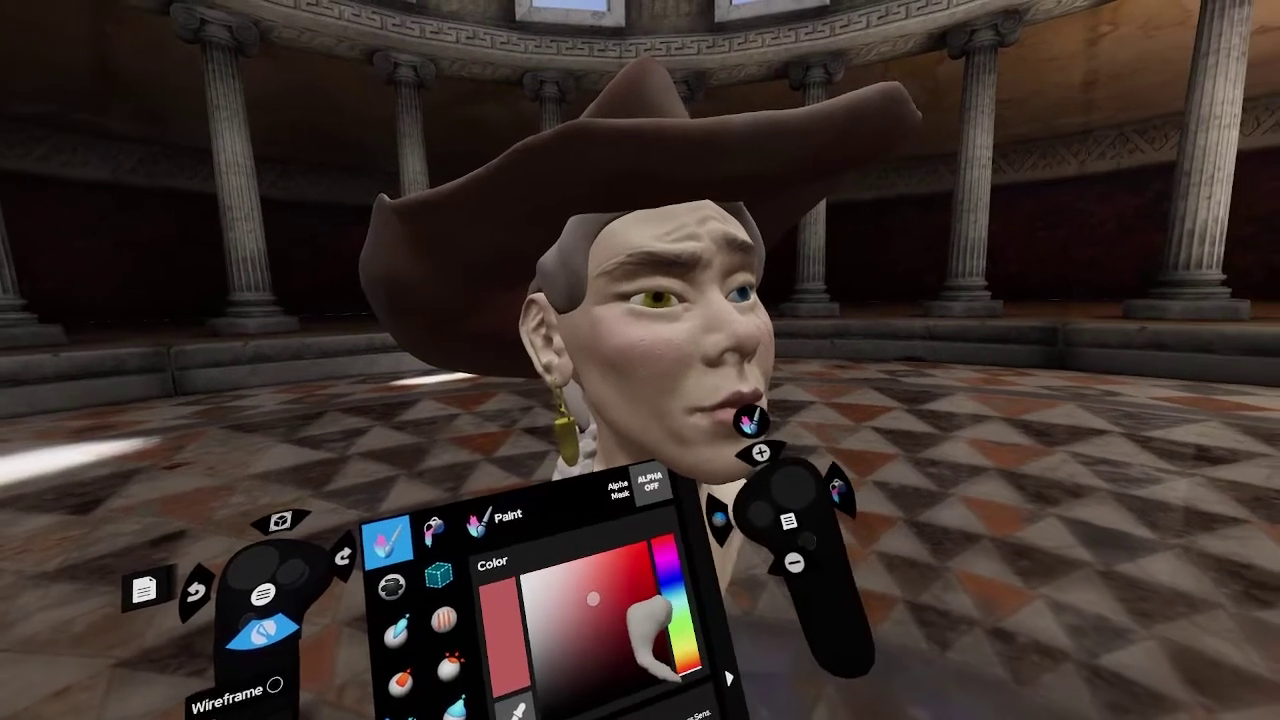
mouse_move(737, 429)
mouse_down()
mouse_move(706, 451)
mouse_move(731, 437)
mouse_up()
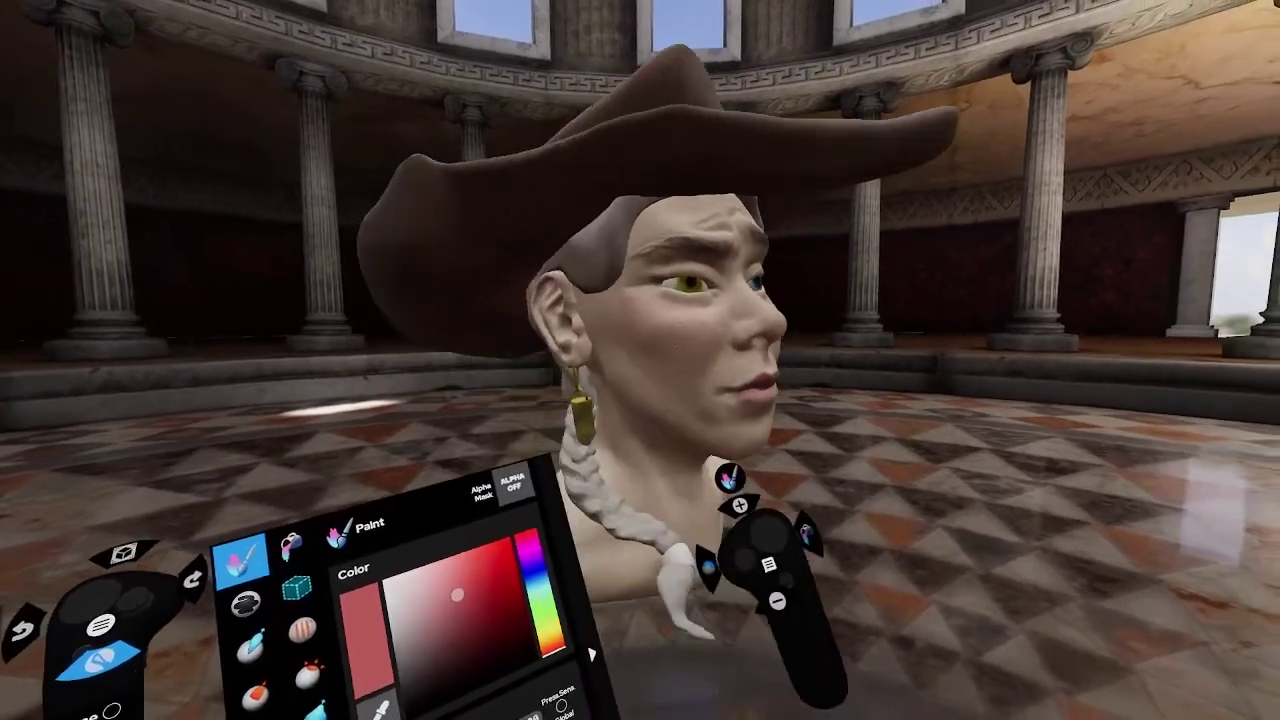
Try filling the entire object with a near-black colour using the Paint bucket, and undo the fill
click(365, 545)
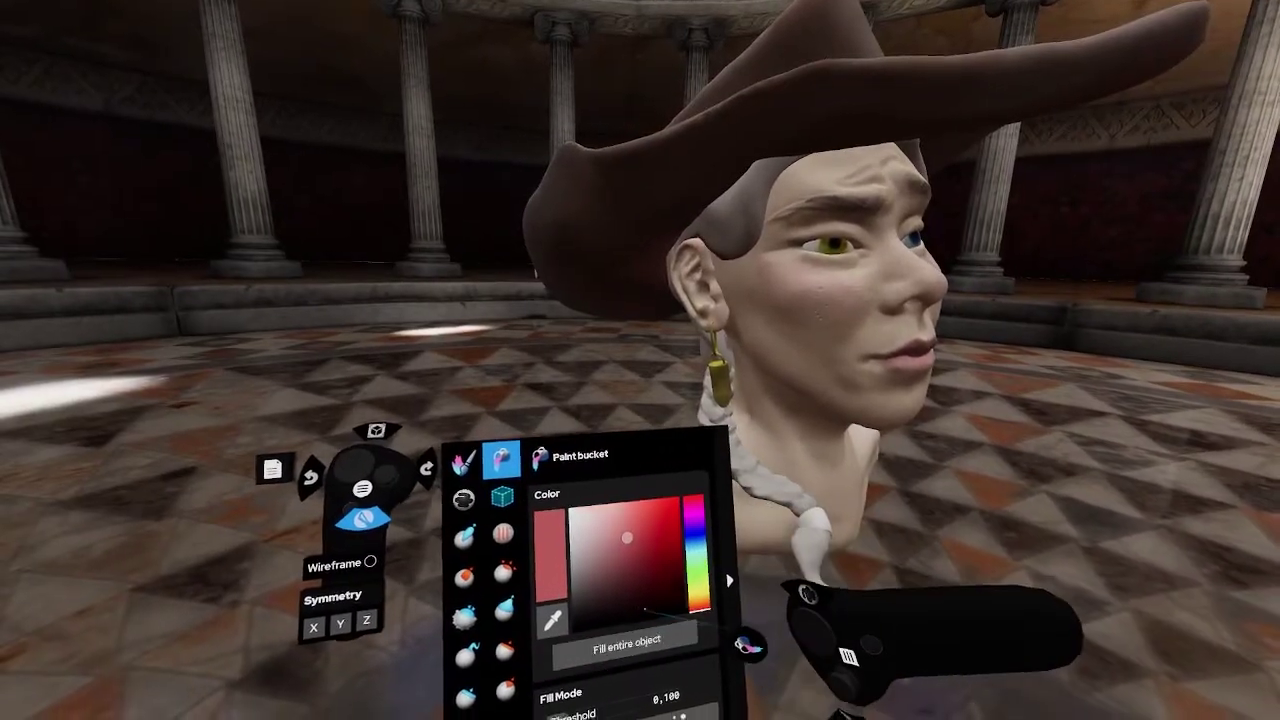
click(636, 612)
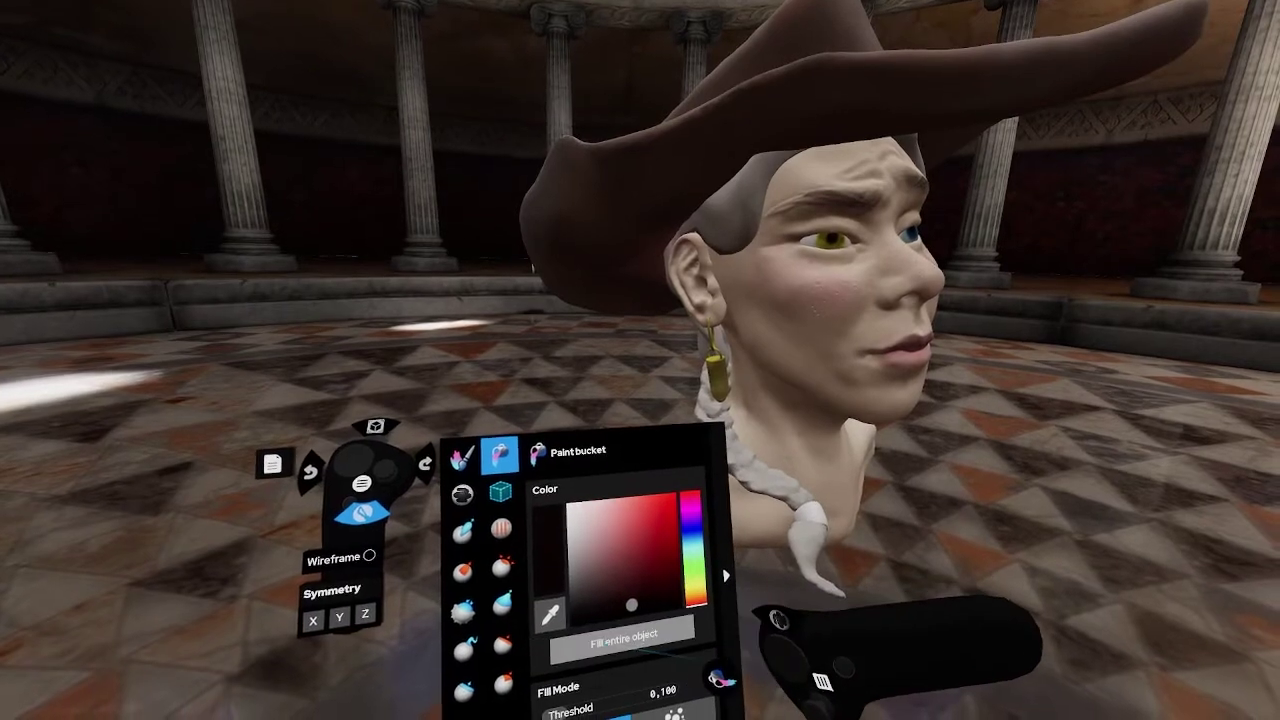
click(625, 640)
key(ctrl+z)
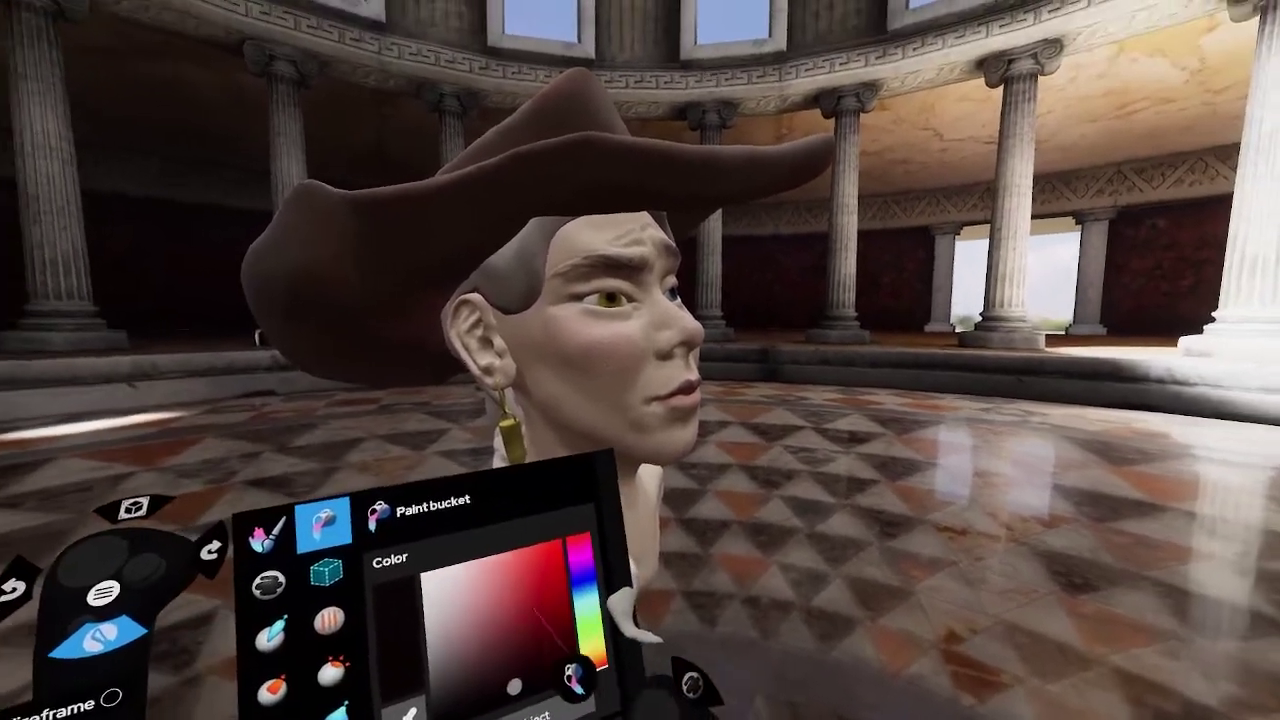
click(514, 586)
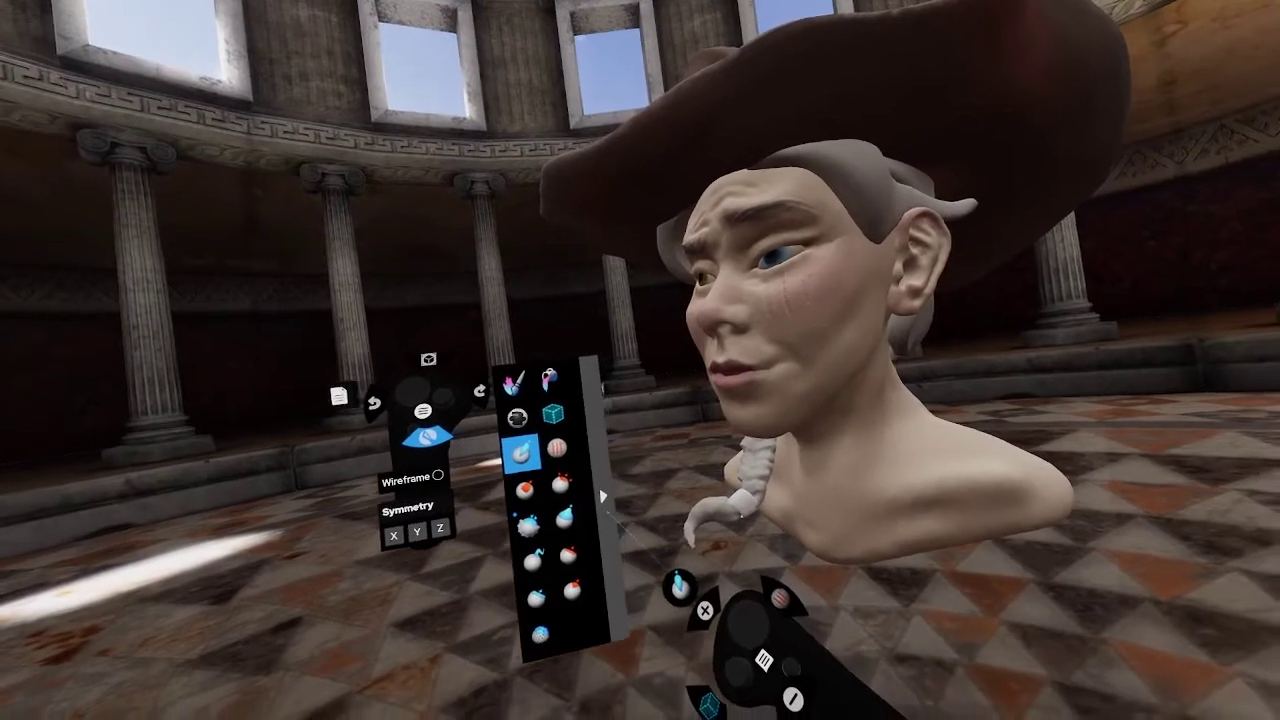
Show the Standard brush settings, try strength 33 with size 0.022, and raise the strength to 76
click(609, 498)
click(757, 465)
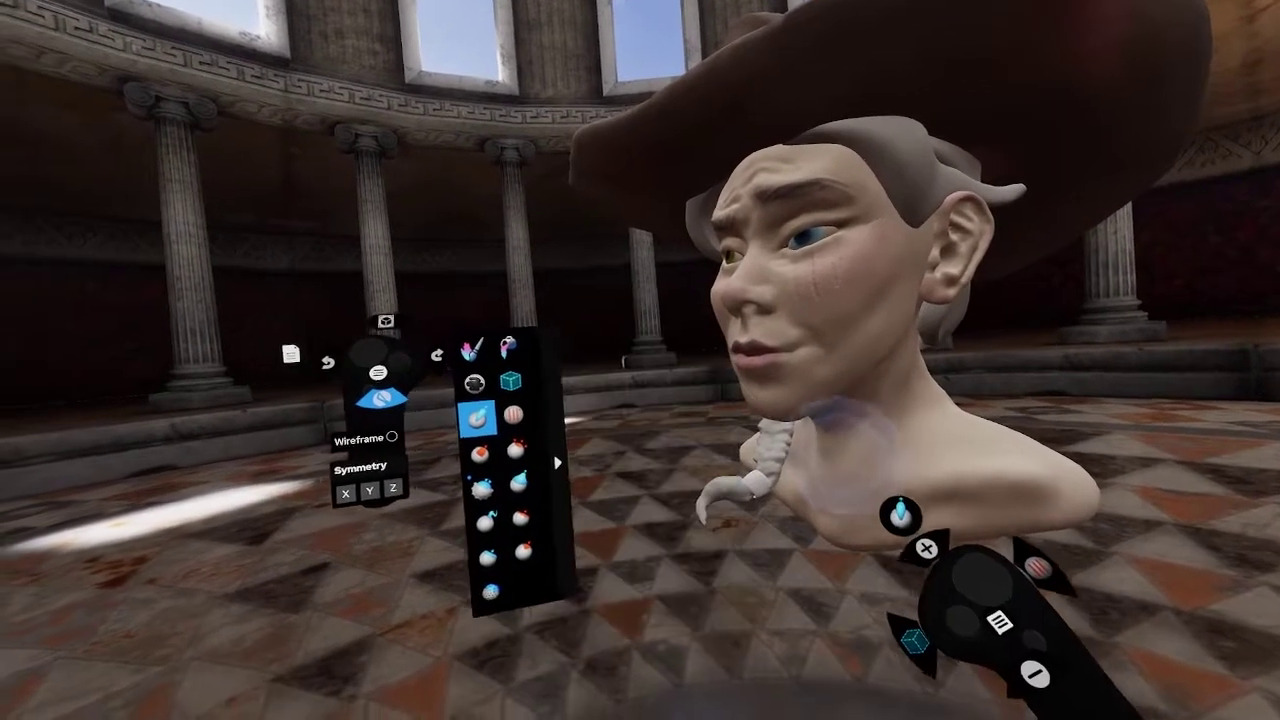
click(557, 461)
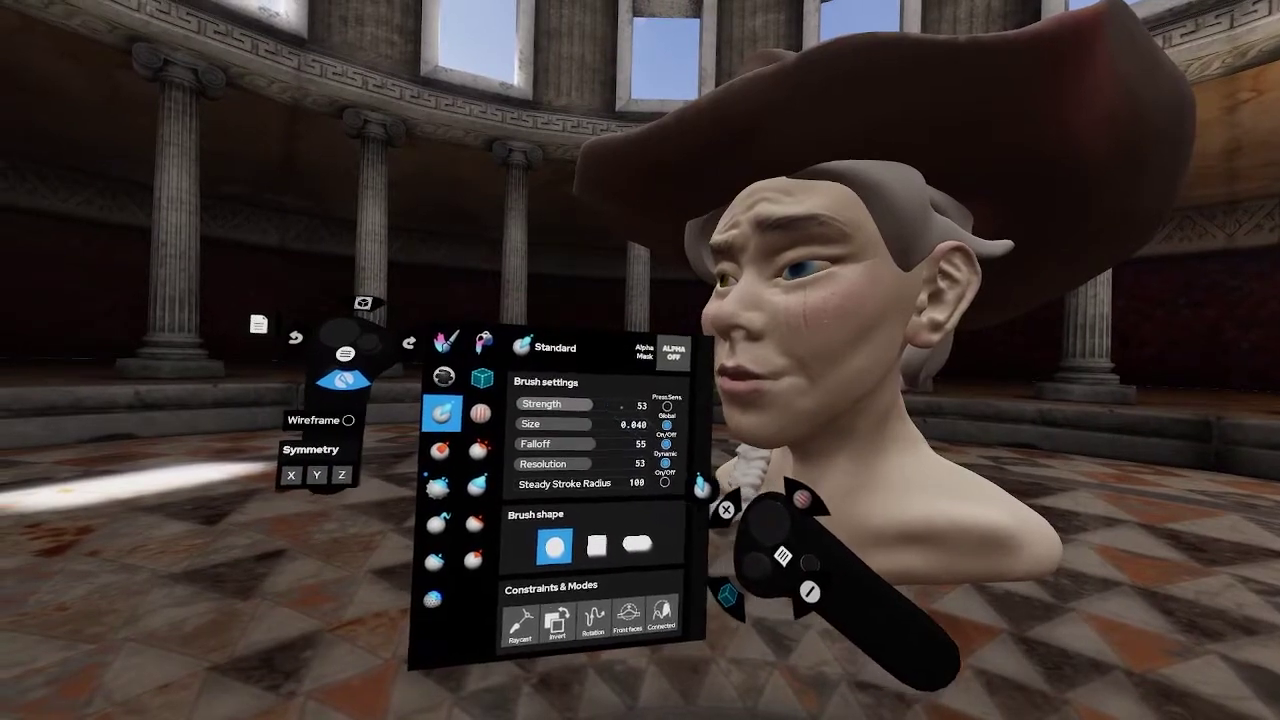
drag(603, 406, 578, 408)
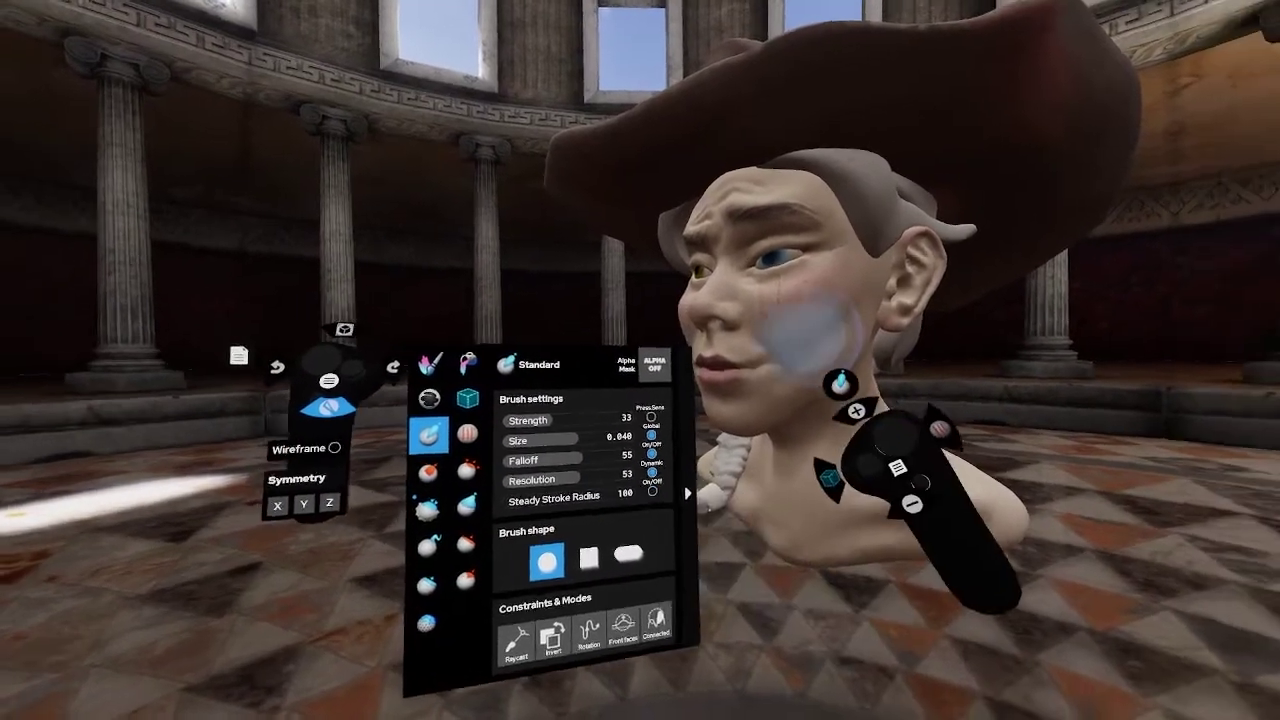
scroll(820, 335, down, 3)
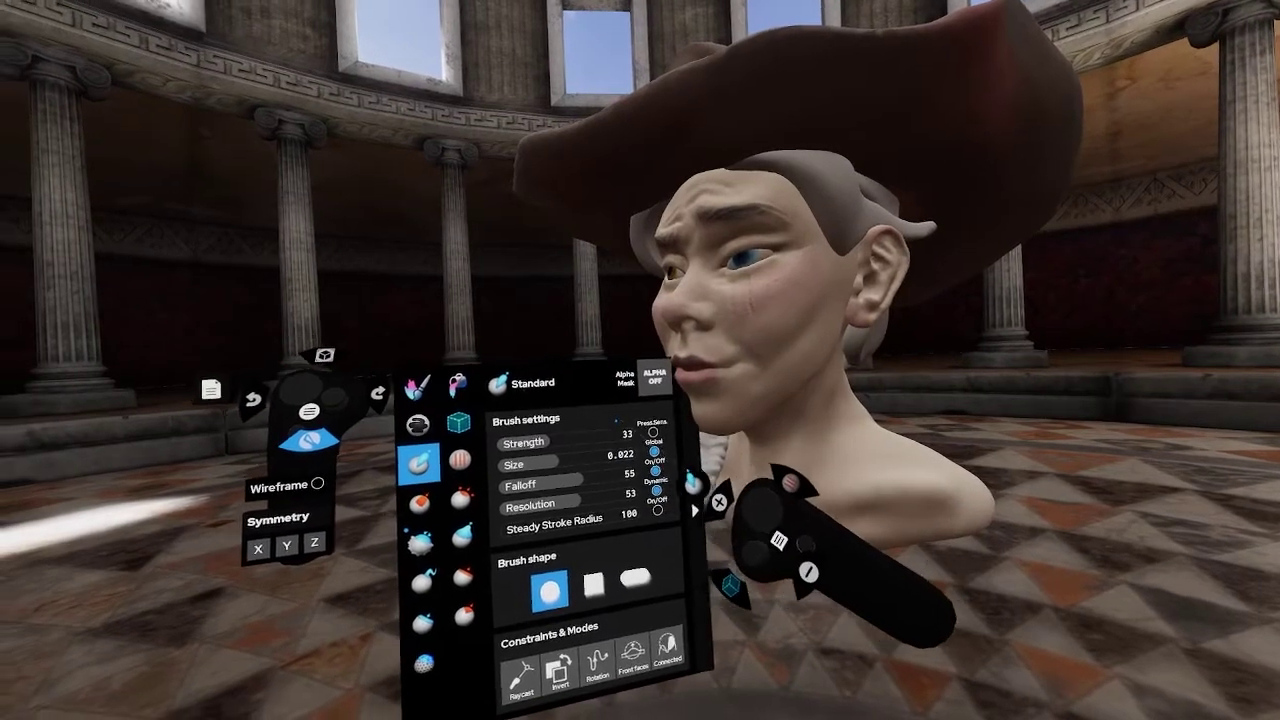
click(607, 436)
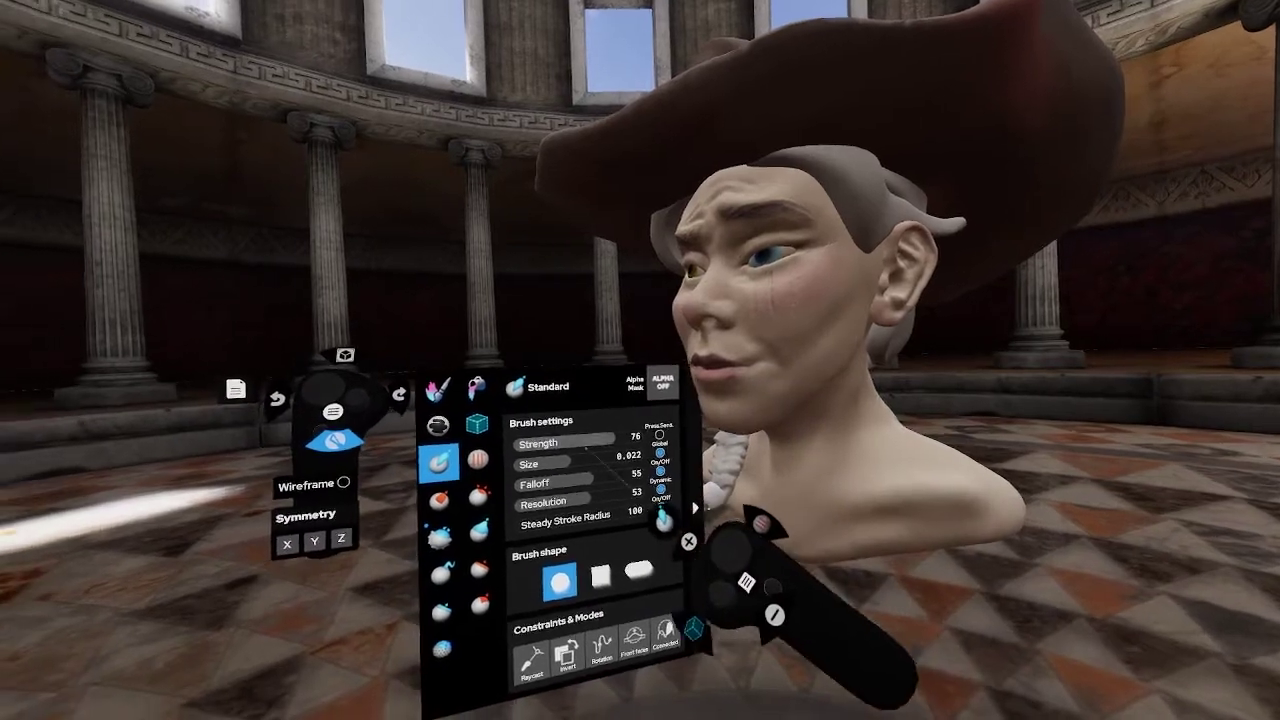
Try Standard brush sizes of 0.157, 0.007 and 0.035, and reduce the falloff to 19
drag(590, 460, 640, 457)
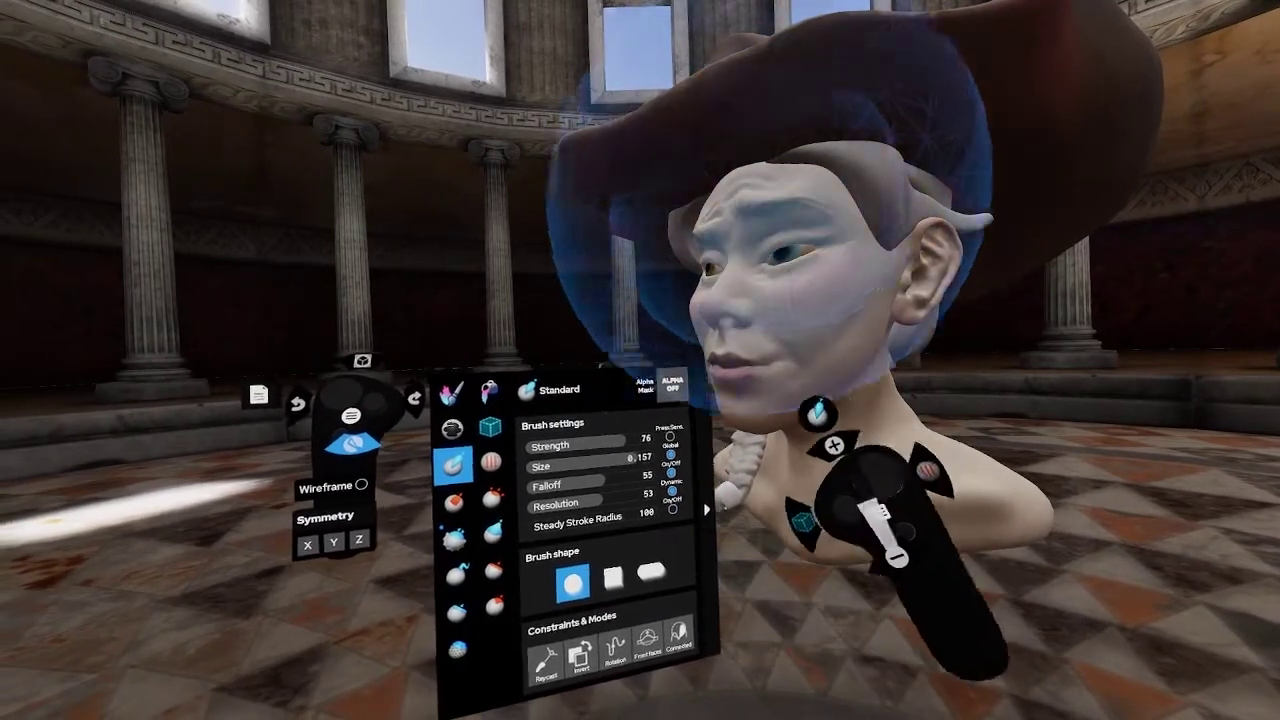
drag(563, 469, 574, 468)
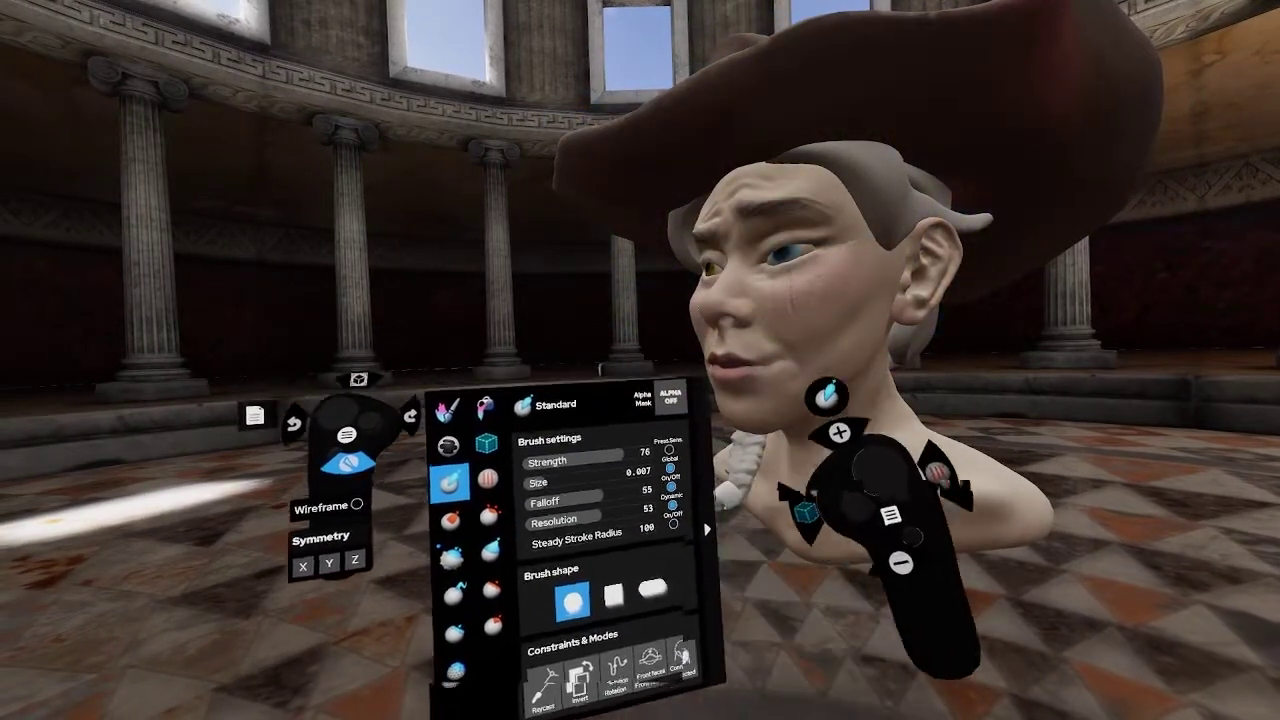
scroll(800, 425, up, 3)
scroll(784, 400, down, 3)
scroll(834, 395, up, 3)
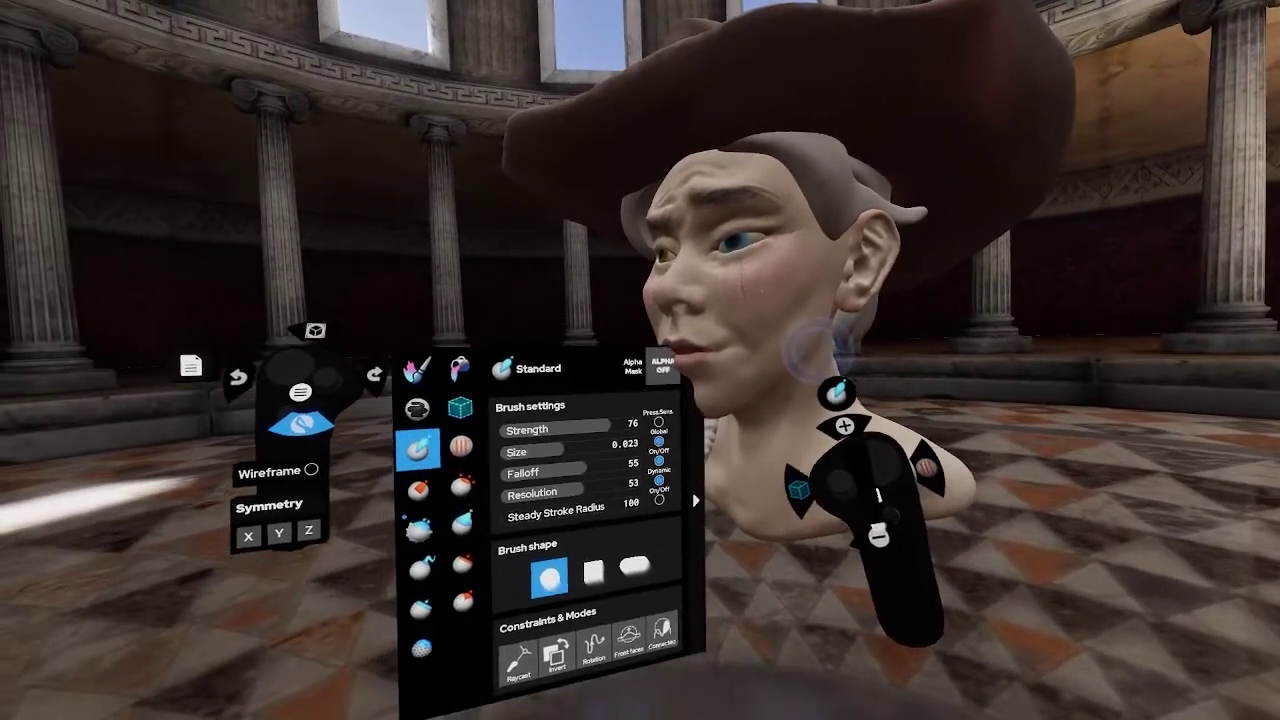
scroll(770, 380, up, 2)
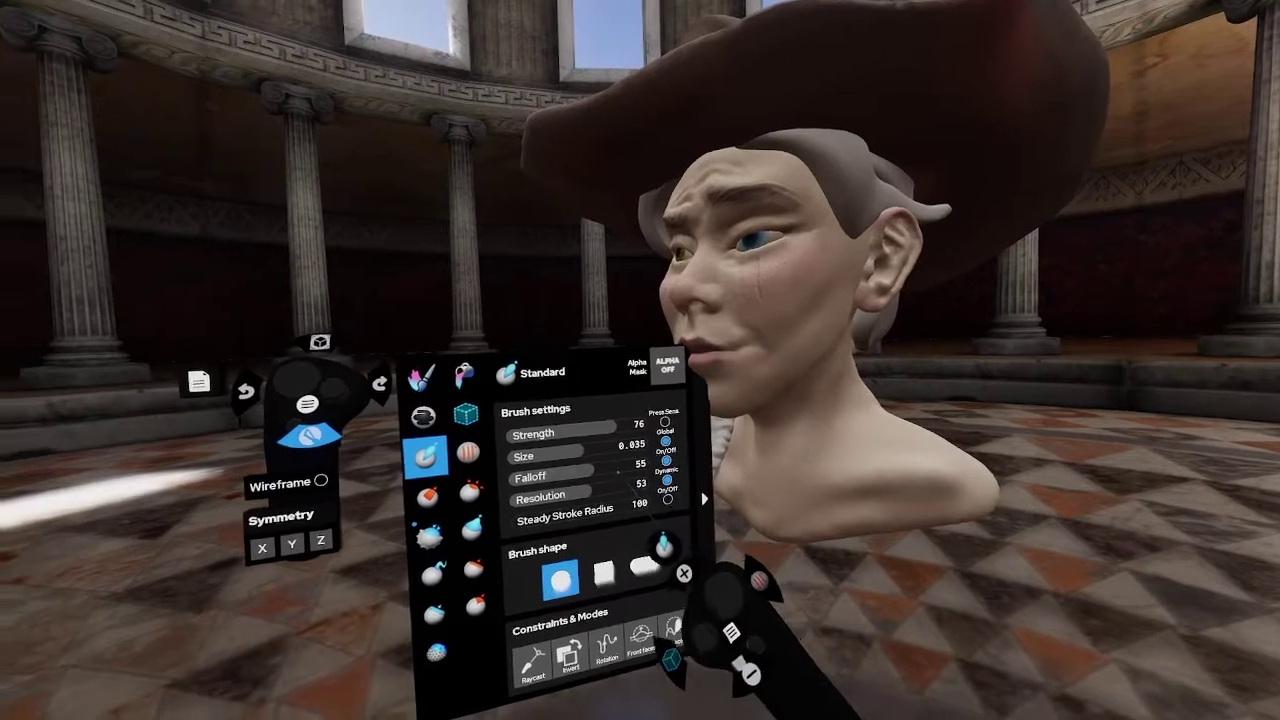
mouse_move(612, 474)
mouse_down()
mouse_move(655, 467)
mouse_move(573, 480)
mouse_up()
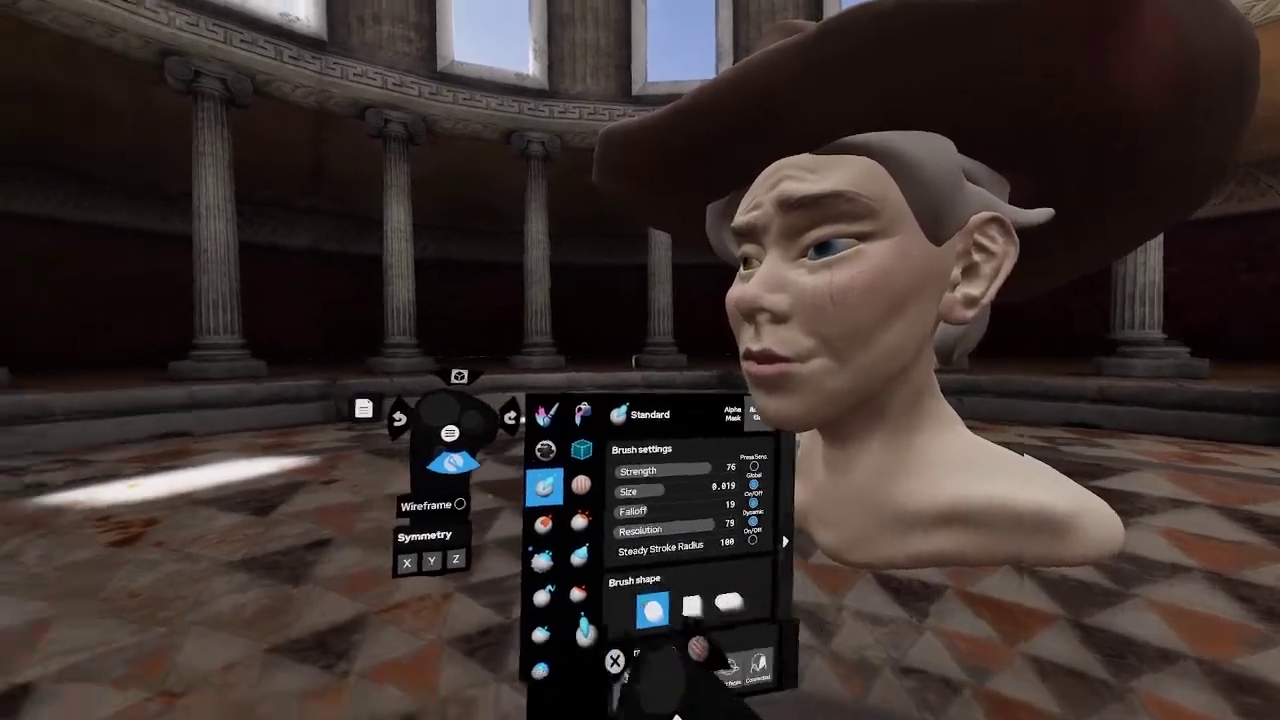
Show the wireframe, test Standard strokes on the cheek and jaw at resolutions 79 and 10, and hide the wireframe
click(460, 504)
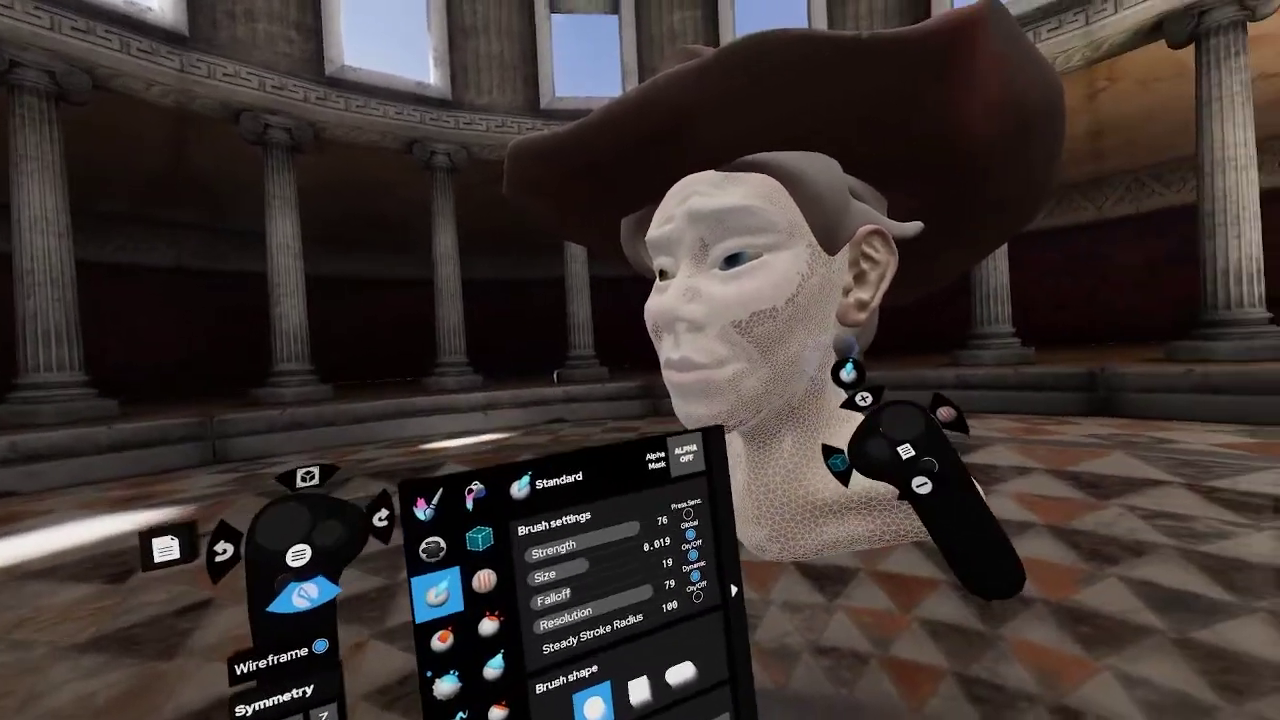
drag(832, 355, 766, 407)
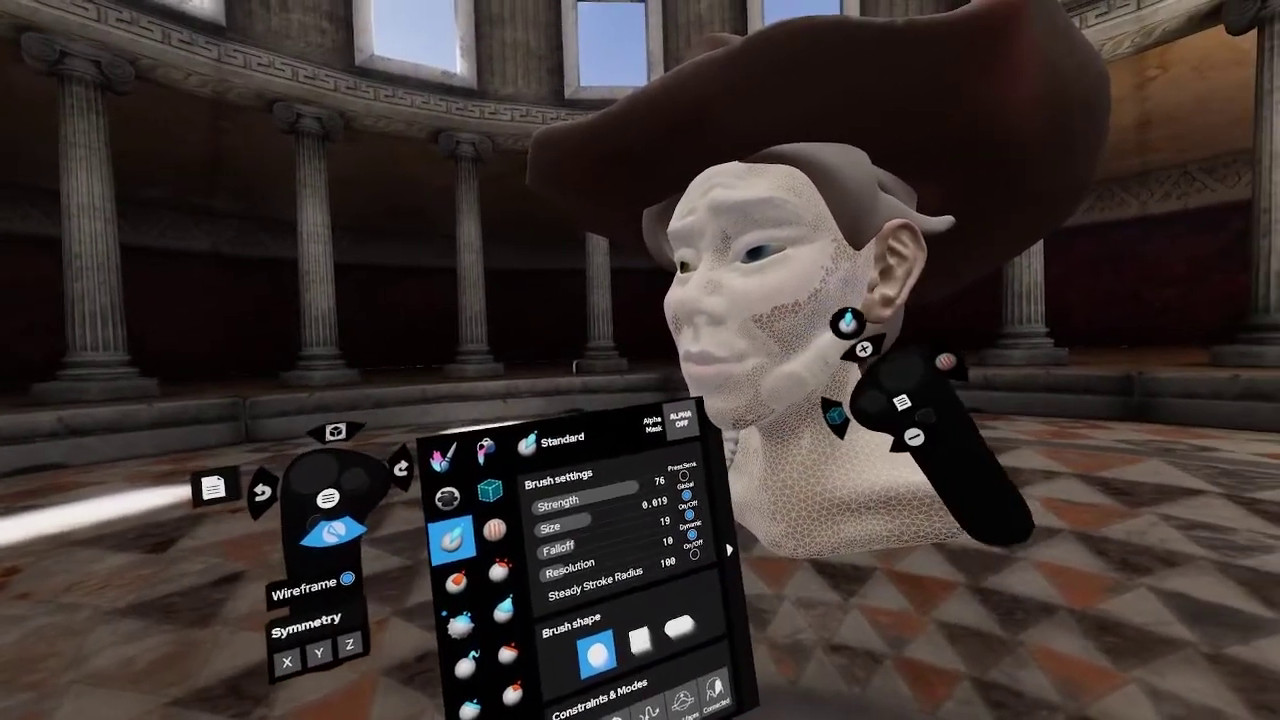
drag(828, 288, 772, 332)
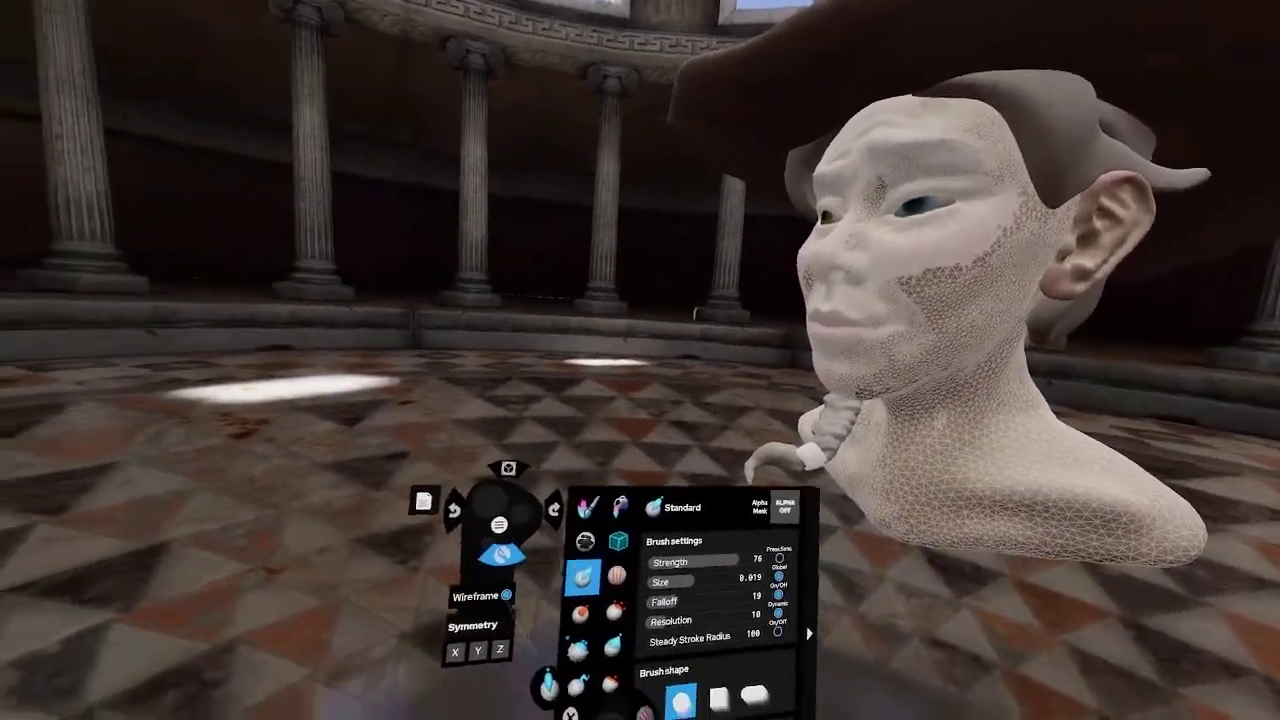
click(520, 588)
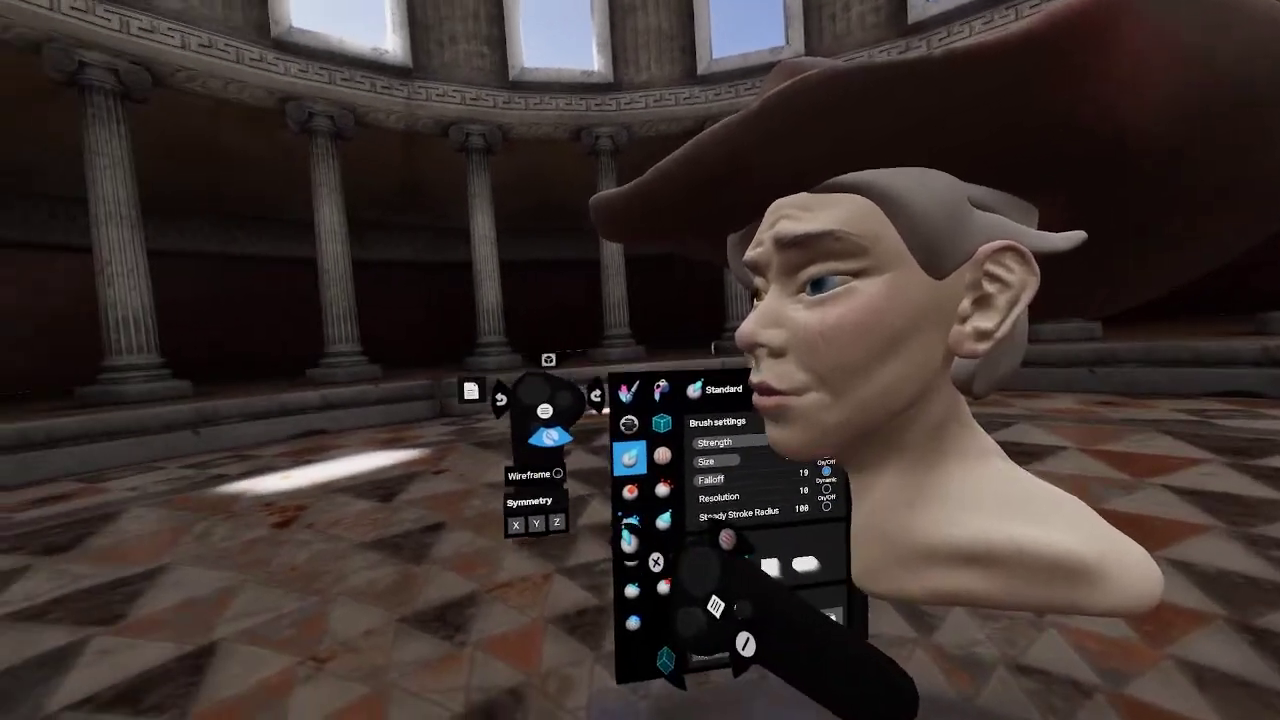
Adjust the Steady Stroke Radius of the Standard brush
click(451, 469)
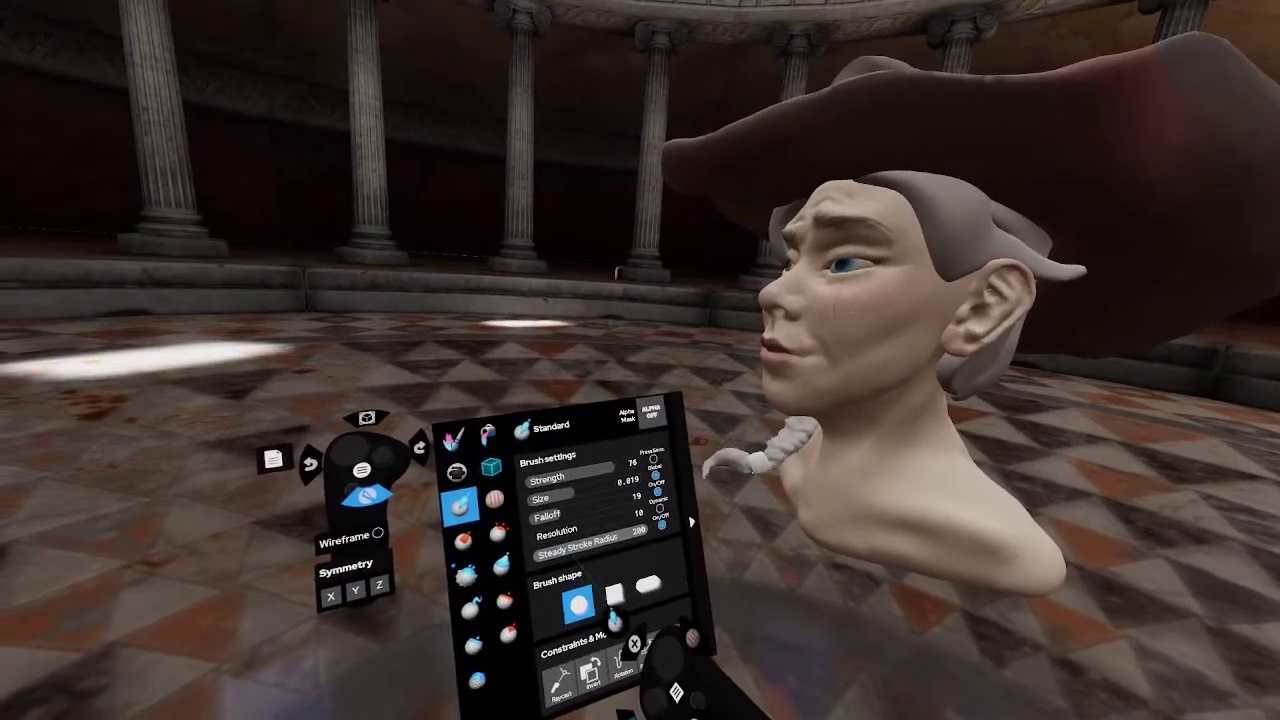
click(590, 545)
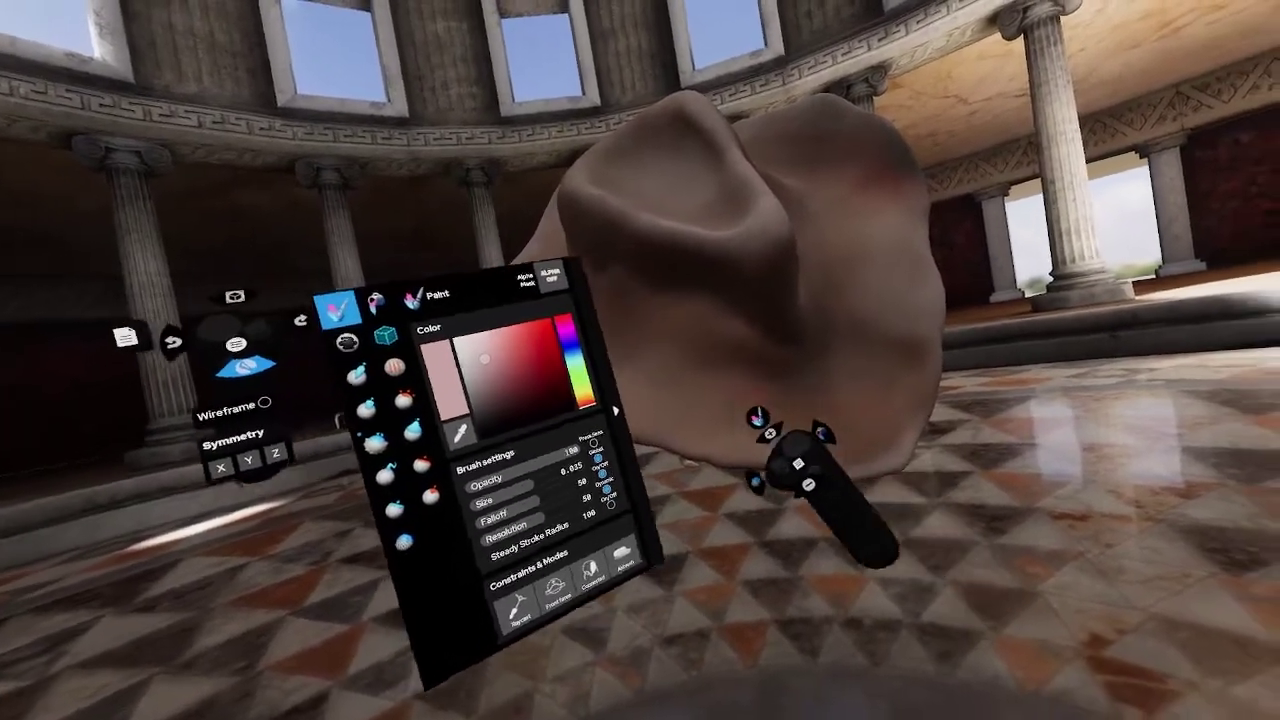
Limit the Paint and Move brushes to front faces only and try them on the hat brim
mouse_move(735, 425)
mouse_down()
mouse_move(702, 414)
mouse_move(728, 424)
mouse_up()
mouse_move(758, 434)
middle_down()
mouse_move(909, 485)
mouse_move(806, 543)
mouse_move(763, 434)
mouse_move(718, 455)
middle_up()
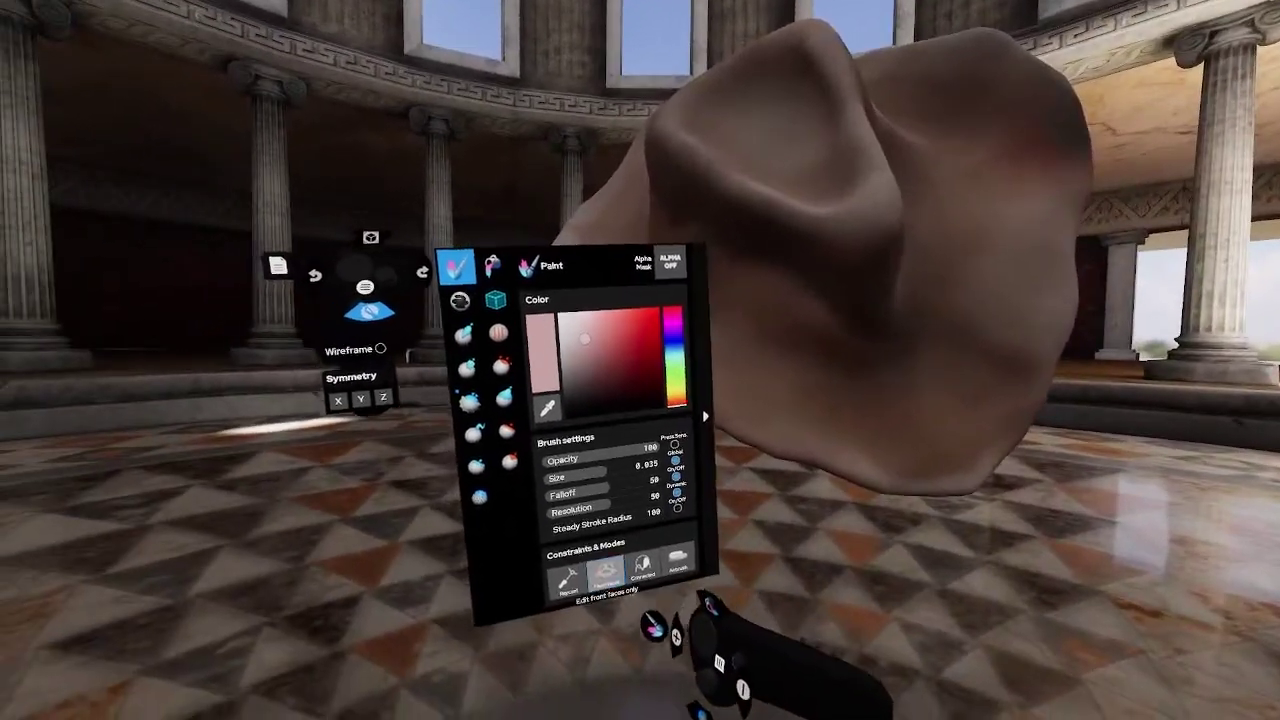
click(606, 573)
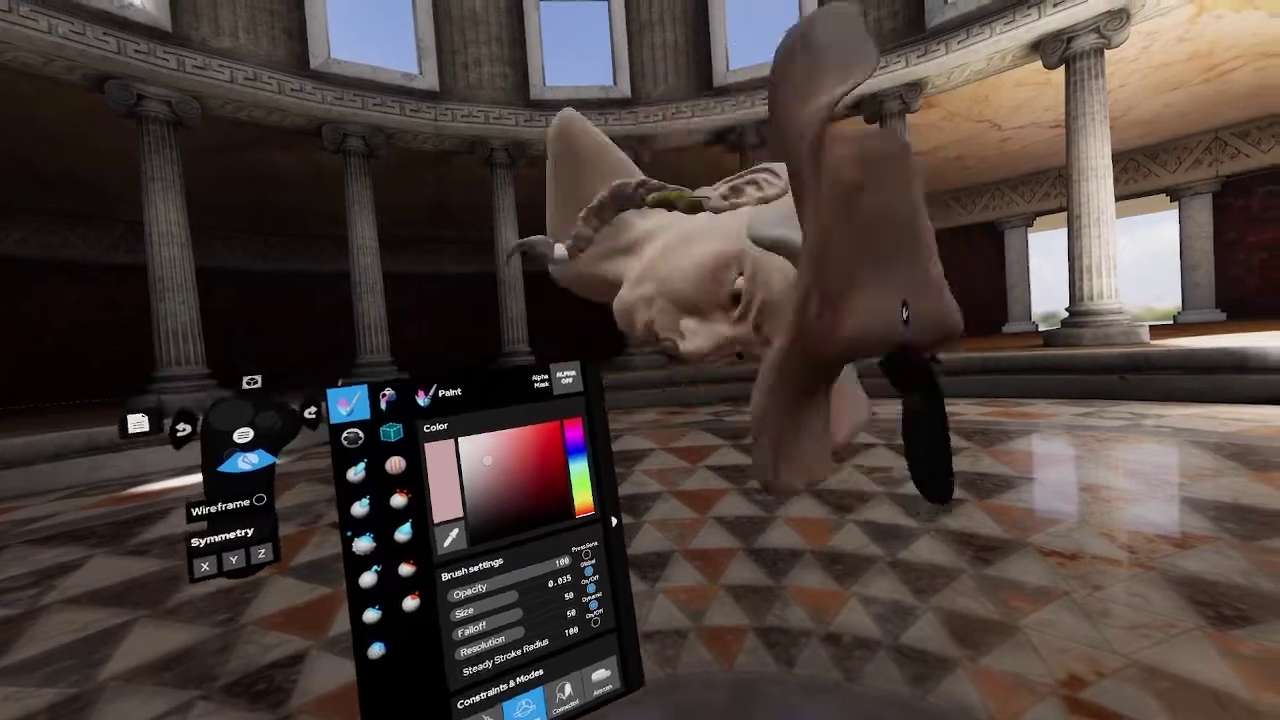
mouse_move(905, 313)
middle_down()
mouse_move(846, 368)
mouse_move(860, 480)
mouse_move(783, 368)
middle_up()
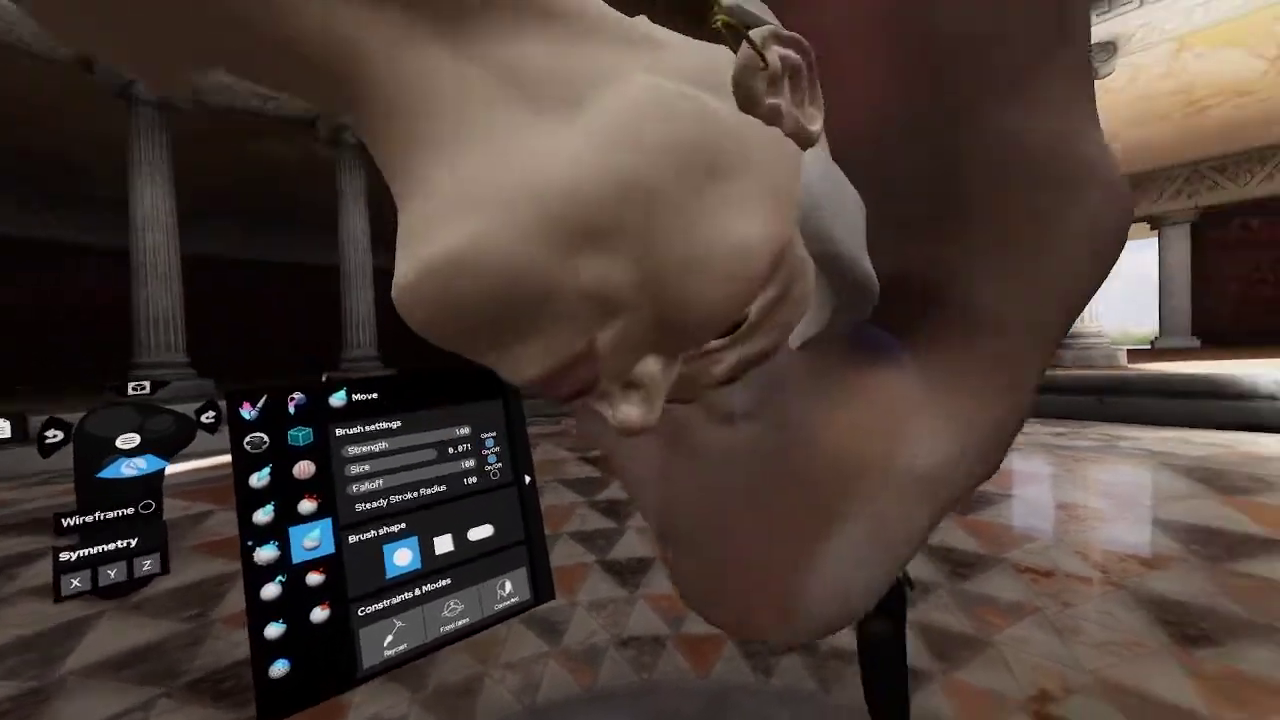
middle_drag(880, 345, 712, 376)
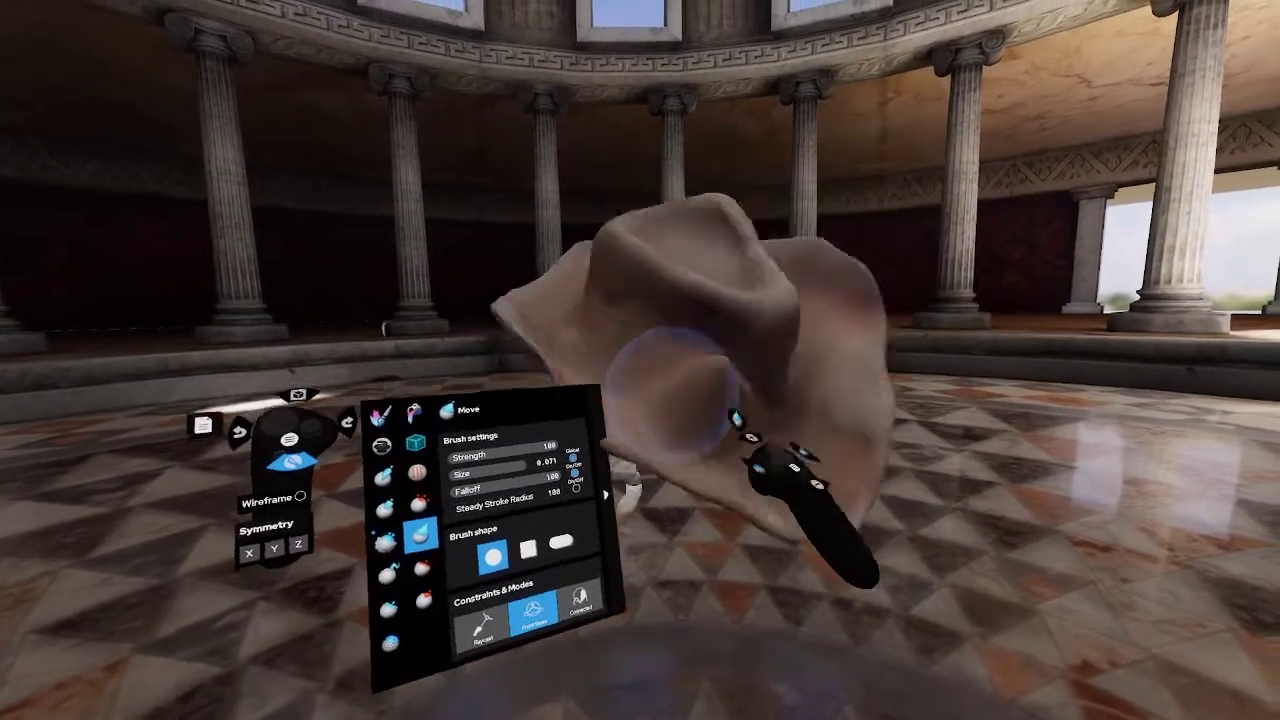
Give the Clay brush the scratch-lines alpha with rotation along the drag, and bring it up to the braid
mouse_move(738, 420)
middle_down()
mouse_move(846, 455)
mouse_move(812, 480)
mouse_move(768, 440)
mouse_move(778, 460)
mouse_move(770, 432)
mouse_move(734, 462)
mouse_move(877, 400)
middle_up()
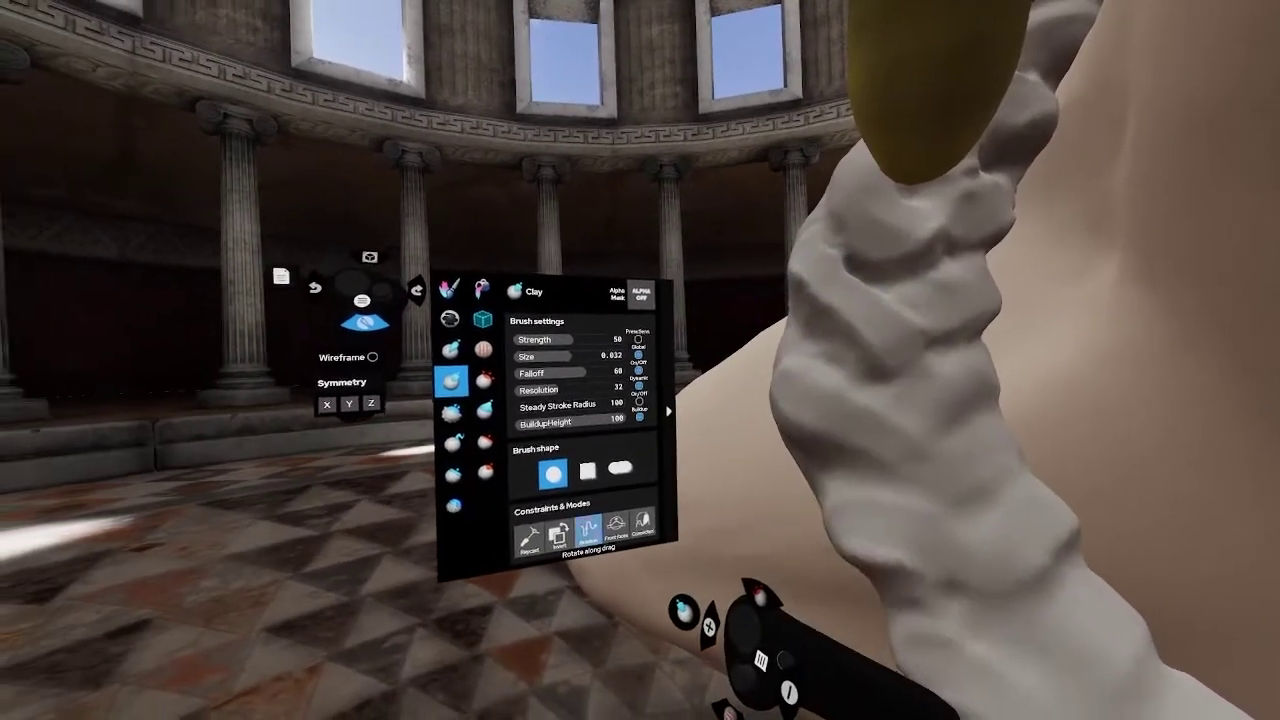
click(672, 318)
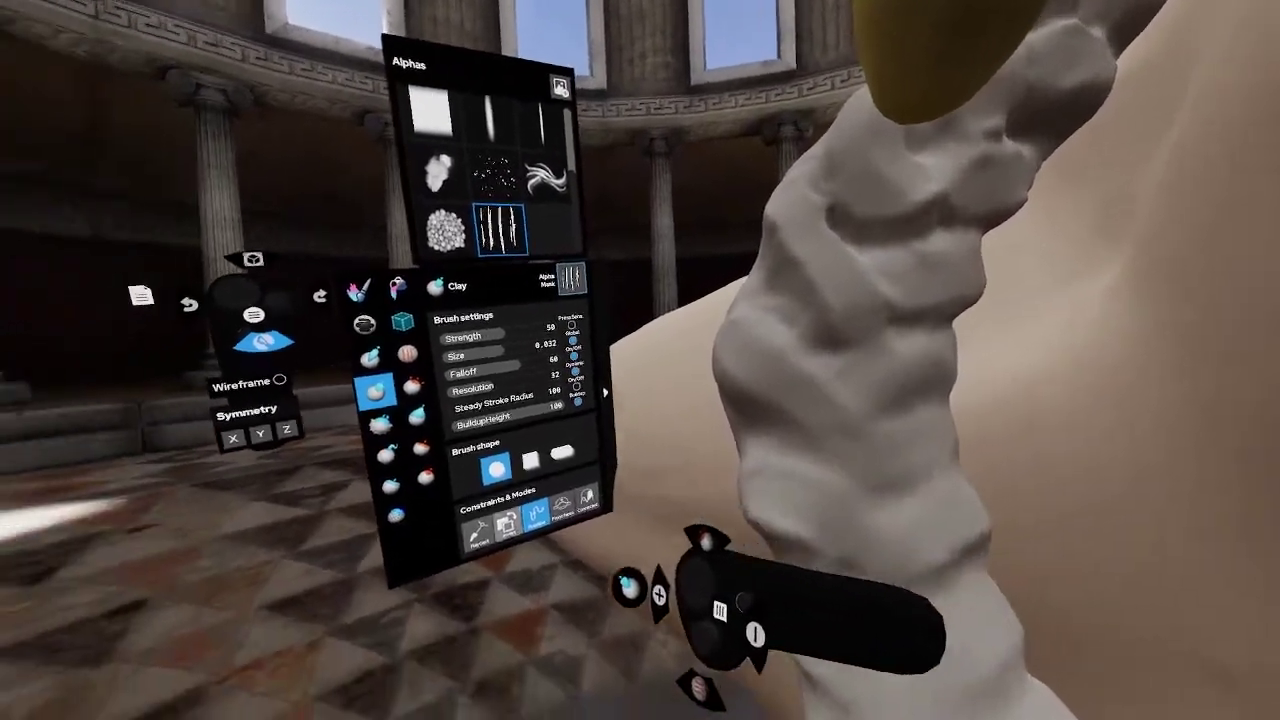
click(512, 524)
click(640, 396)
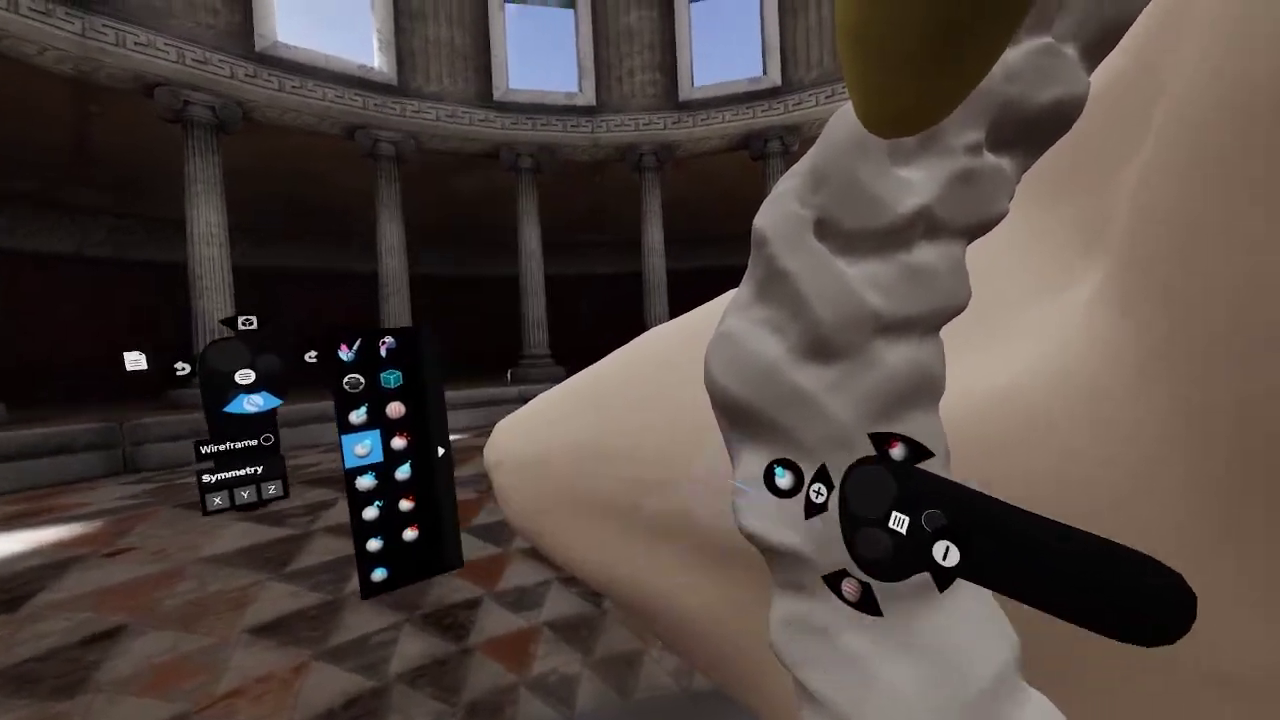